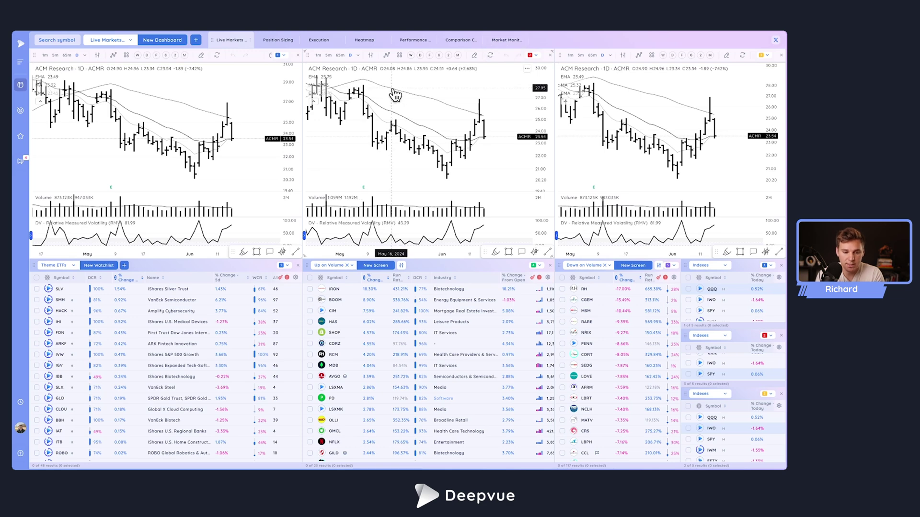
- Create a new dashboard named 'test'
{"action": "left_click", "coordinate": [166, 44]}
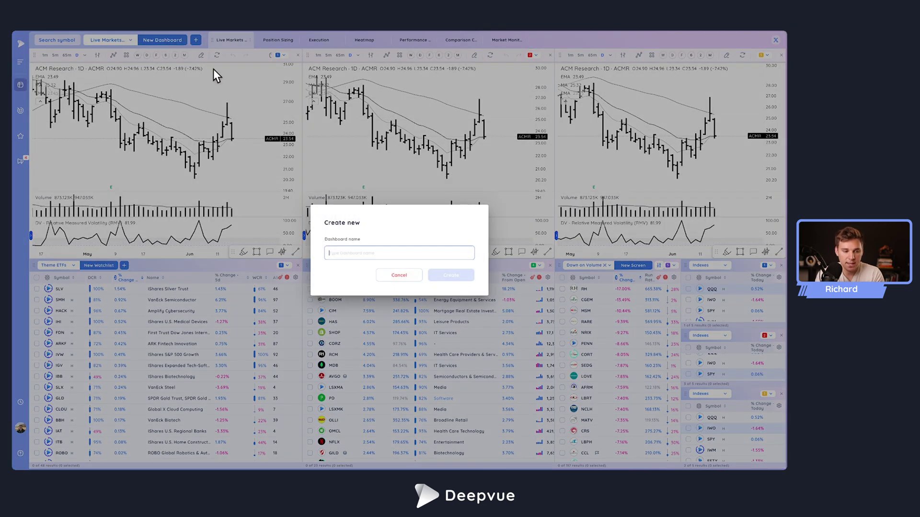
{"action": "type", "text": "test"}
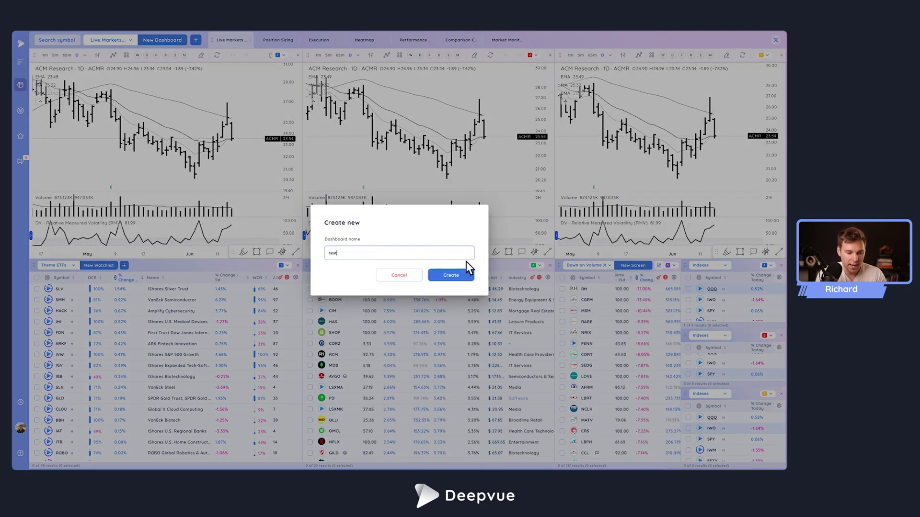
{"action": "left_click", "coordinate": [463, 278]}
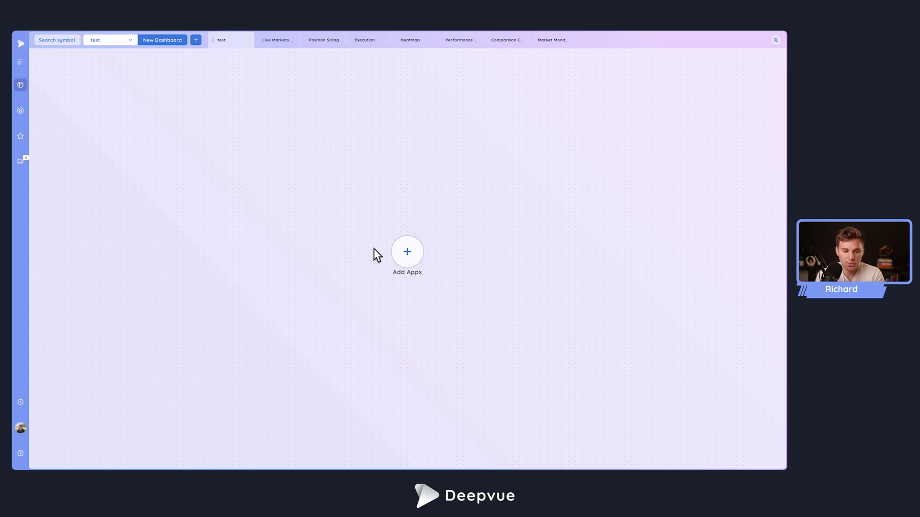
- Drop a Chart app from Add Apps onto the empty canvas, showing ACMR daily bars
{"action": "left_click", "coordinate": [196, 41]}
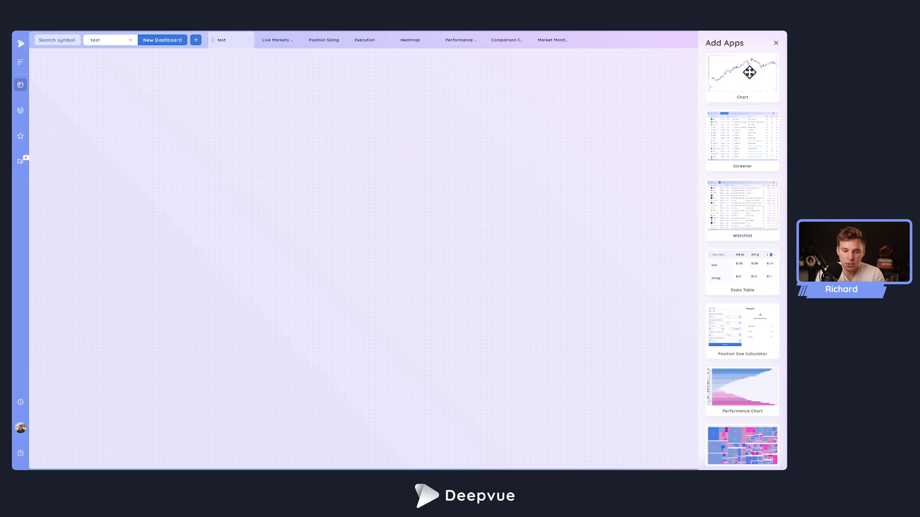
{"action": "left_click_drag", "start_coordinate": [753, 79], "coordinate": [343, 158]}
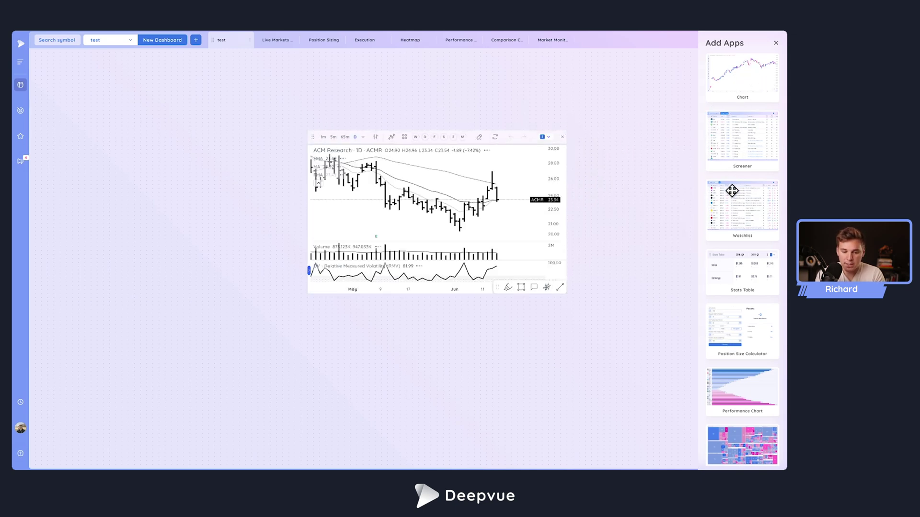
{"action": "scroll", "coordinate": [731, 188], "scroll_direction": "down", "scroll_amount": 1}
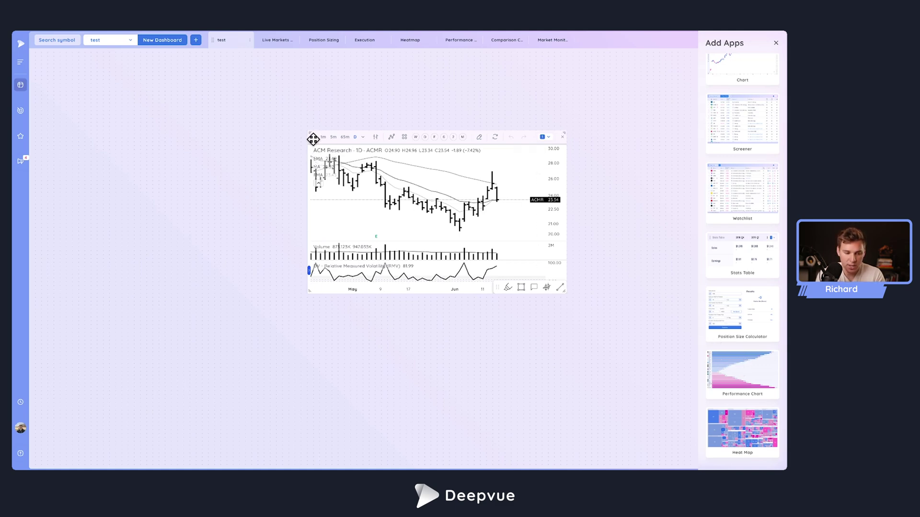
- Move the chart to the canvas's upper left and enlarge it
{"action": "left_click_drag", "start_coordinate": [314, 141], "coordinate": [93, 103]}
{"action": "left_click_drag", "start_coordinate": [346, 257], "coordinate": [437, 341]}
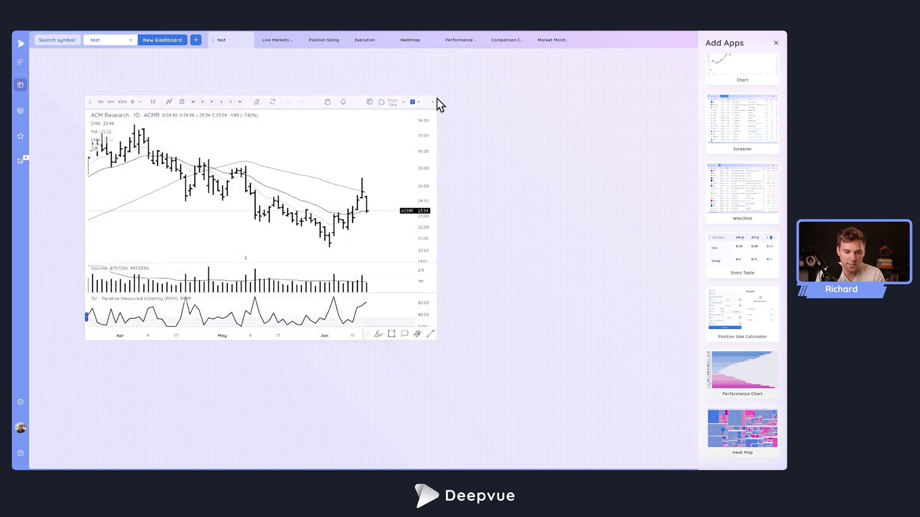
{"action": "left_click_drag", "start_coordinate": [436, 96], "coordinate": [462, 80]}
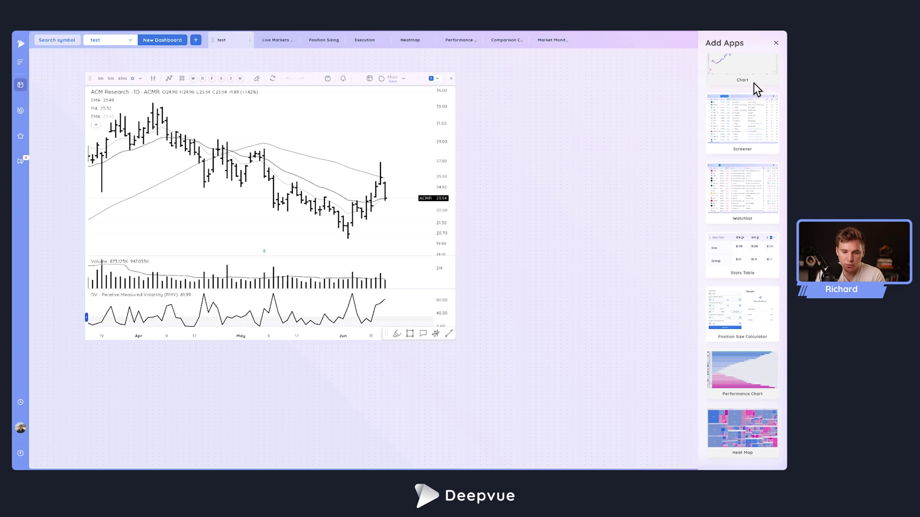
{"action": "scroll", "coordinate": [756, 89], "scroll_direction": "up", "scroll_amount": 1}
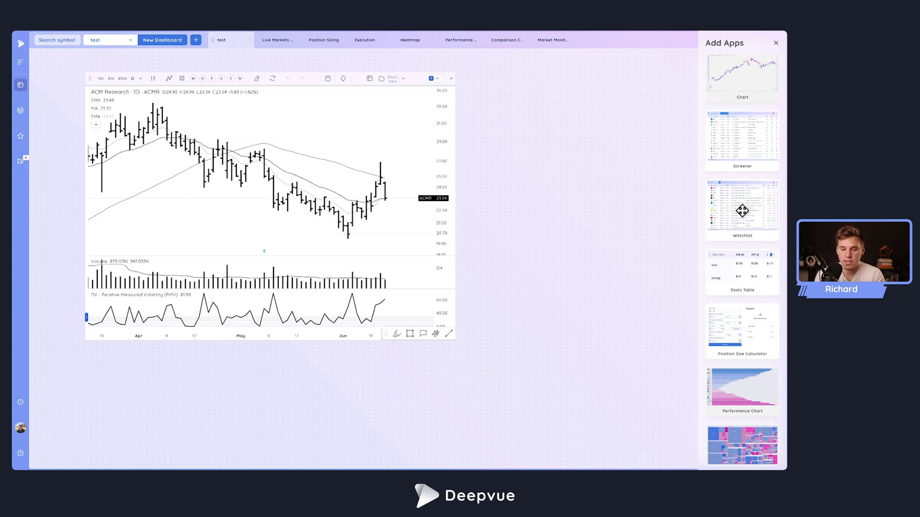
- Add a widened Stats Table below the chart and an enlarged Position Size Calculator beside it
{"action": "scroll", "coordinate": [735, 231], "scroll_direction": "down", "scroll_amount": 1}
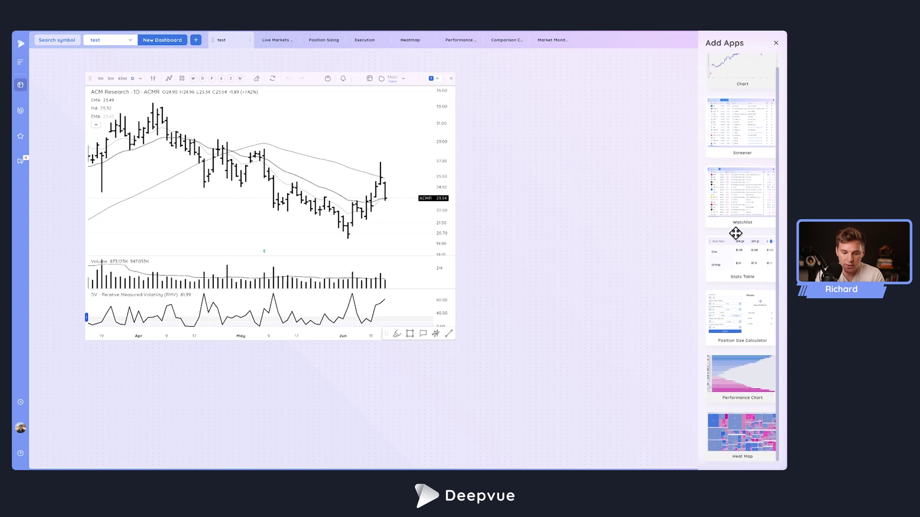
{"action": "left_click_drag", "start_coordinate": [735, 255], "coordinate": [407, 394]}
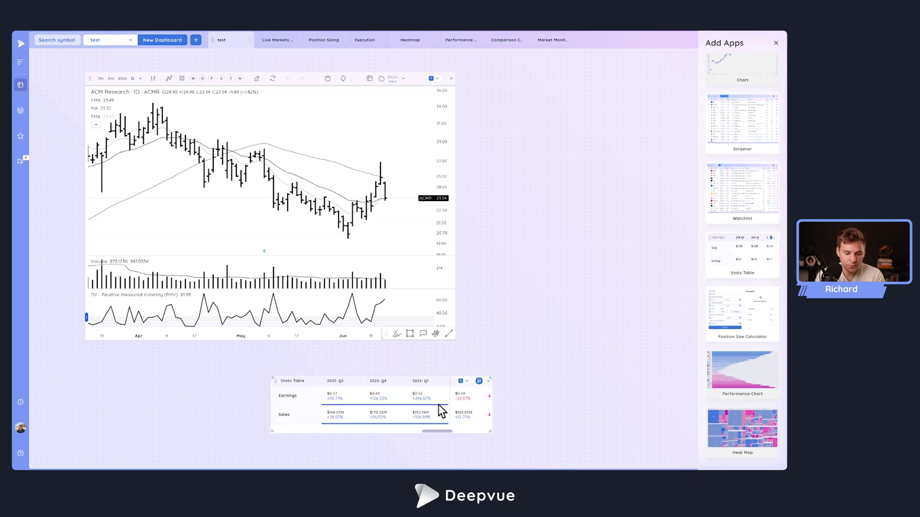
{"action": "left_click_drag", "start_coordinate": [490, 433], "coordinate": [602, 421]}
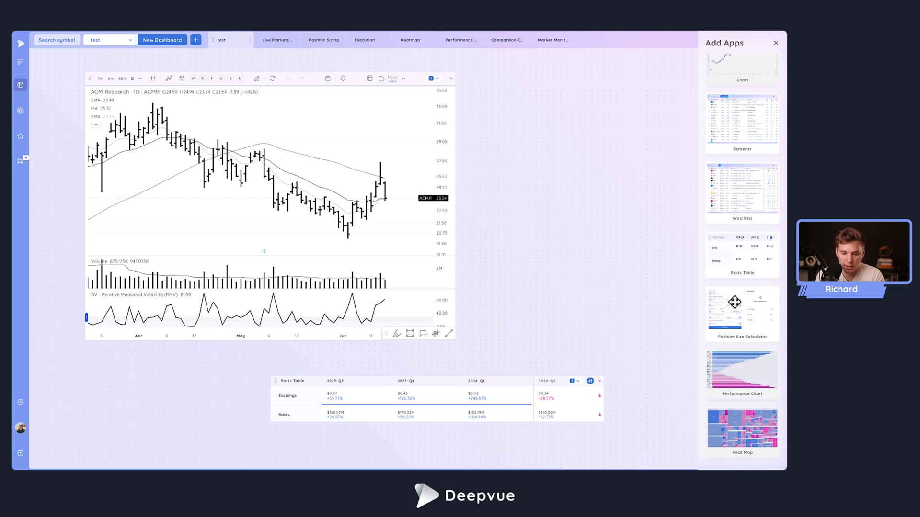
{"action": "left_click_drag", "start_coordinate": [752, 316], "coordinate": [547, 180]}
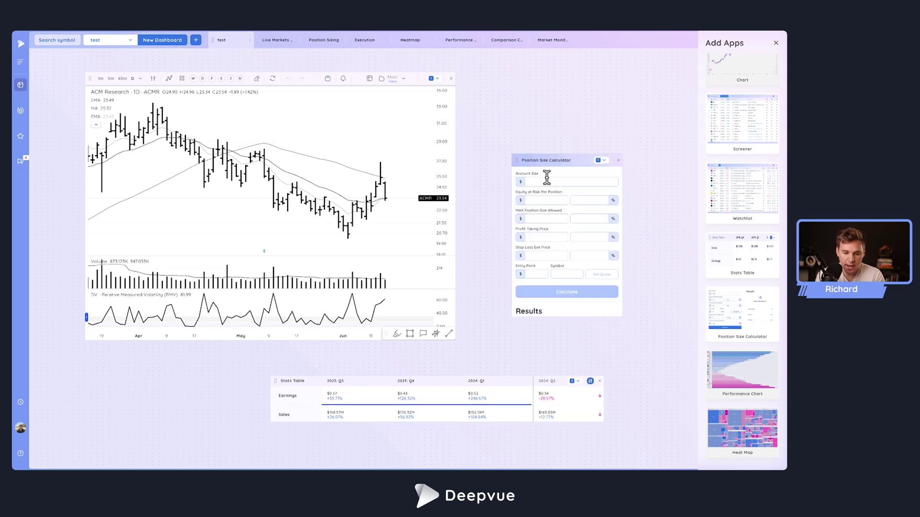
{"action": "left_click_drag", "start_coordinate": [622, 154], "coordinate": [656, 73]}
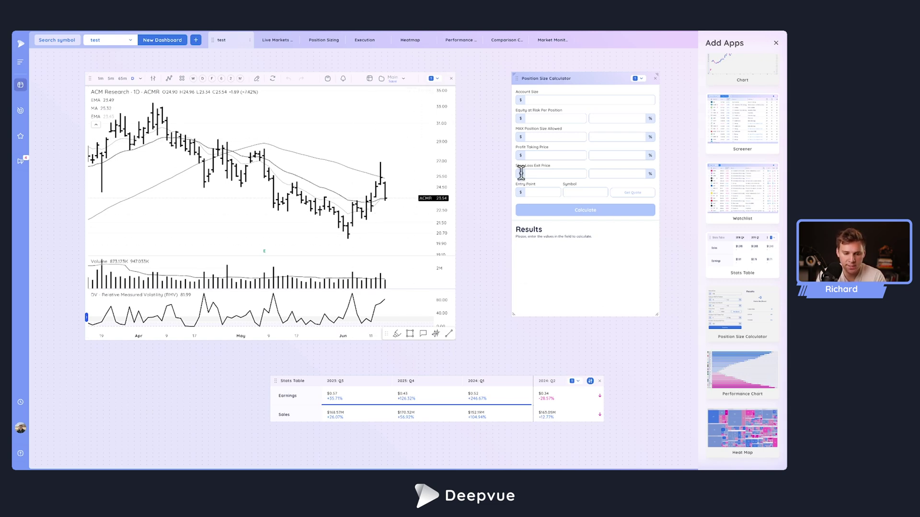
- On the Live Markets dashboard chart IWO, QQQ and SPY, then switch to Position Sizing
{"action": "left_click", "coordinate": [276, 40]}
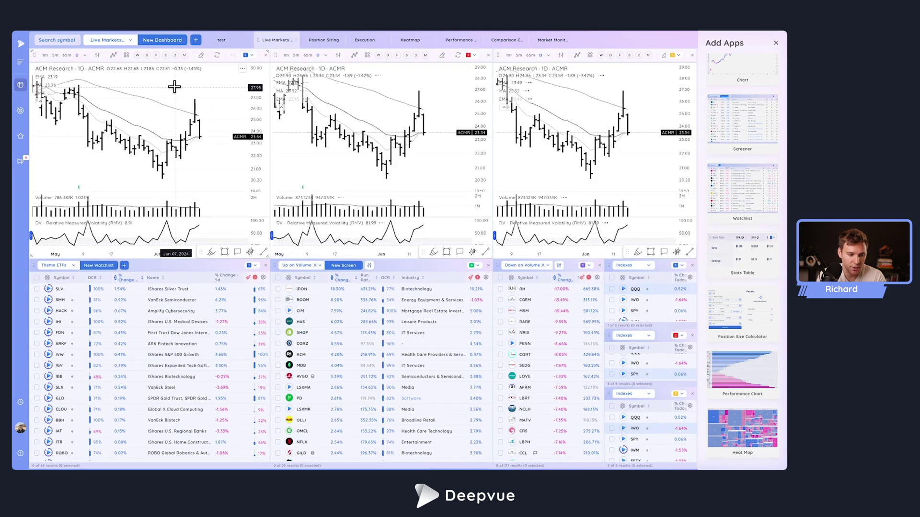
{"action": "left_click", "coordinate": [775, 43]}
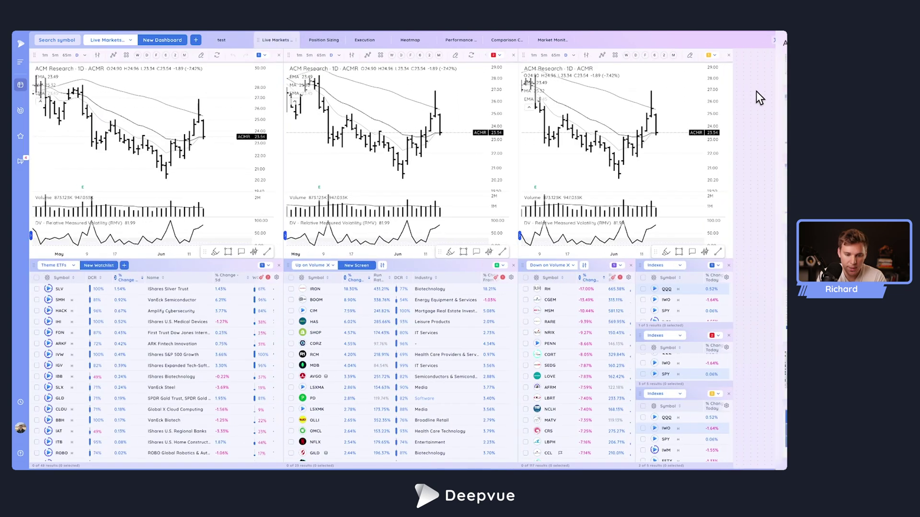
{"action": "left_click", "coordinate": [729, 302]}
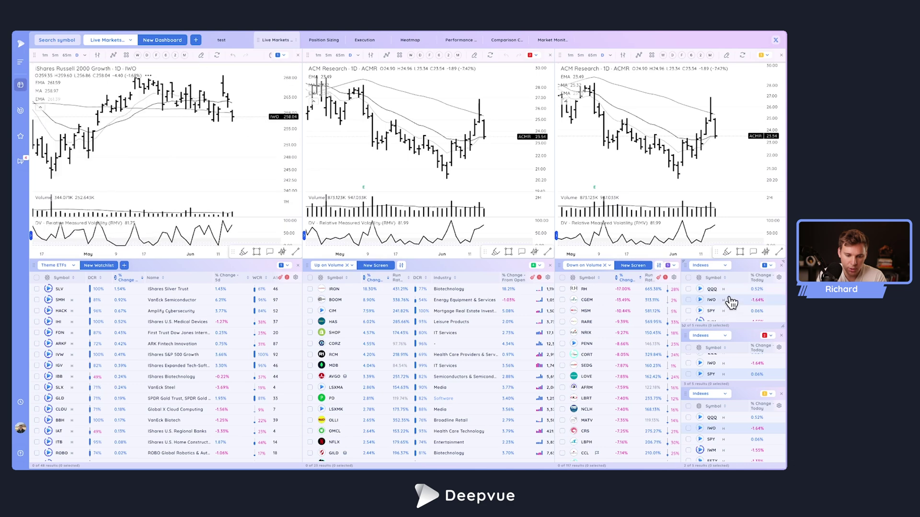
{"action": "left_click", "coordinate": [730, 291]}
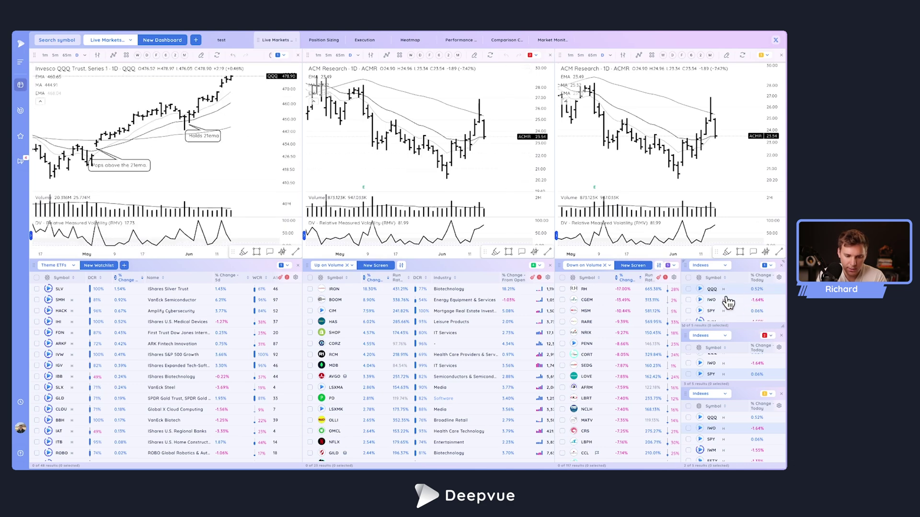
{"action": "left_click", "coordinate": [731, 374]}
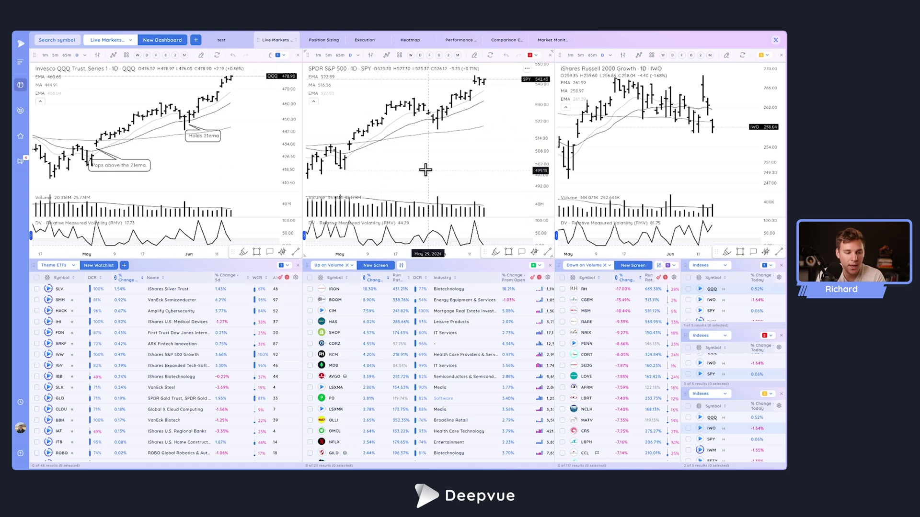
{"action": "left_click", "coordinate": [326, 41]}
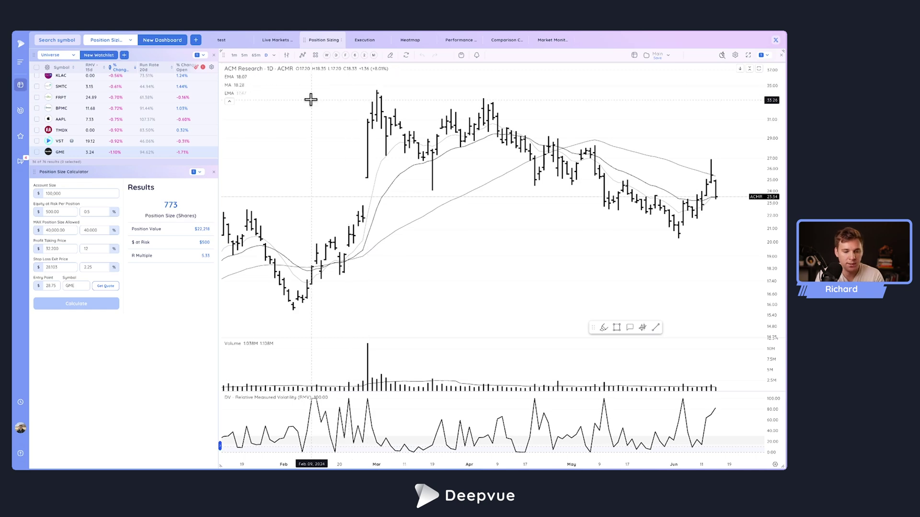
- Size positions for ARM, LRN, AMD and TNDM from the Universe watchlist, then open Execution
{"action": "scroll", "coordinate": [97, 94], "scroll_direction": "up", "scroll_amount": 2}
{"action": "scroll", "coordinate": [97, 94], "scroll_direction": "up", "scroll_amount": 1}
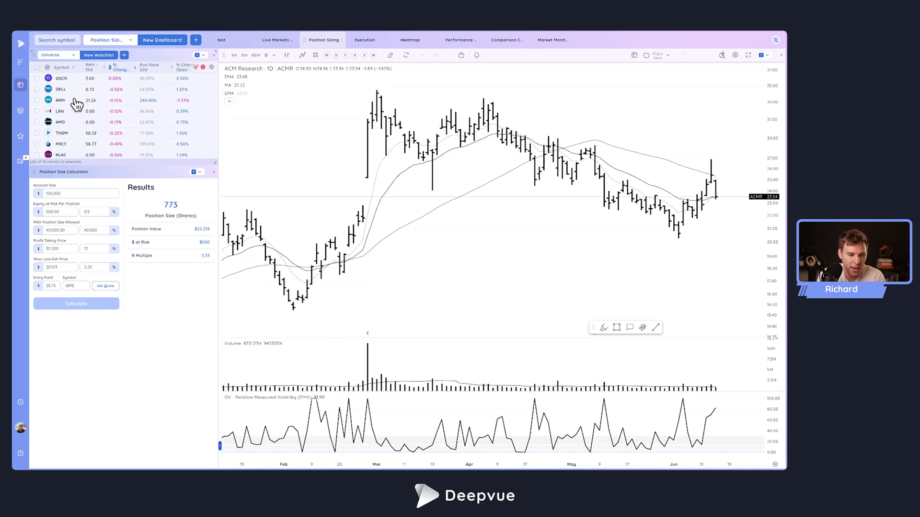
{"action": "left_click", "coordinate": [77, 104]}
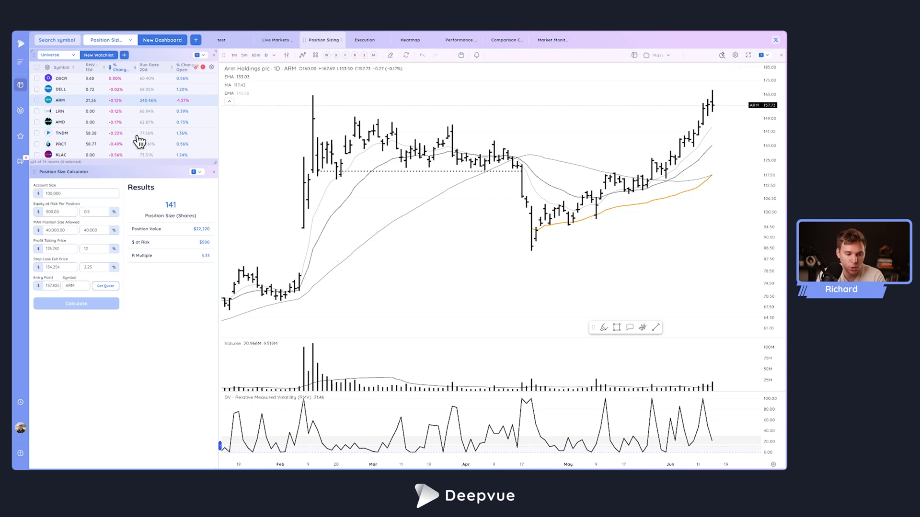
{"action": "left_click", "coordinate": [91, 113]}
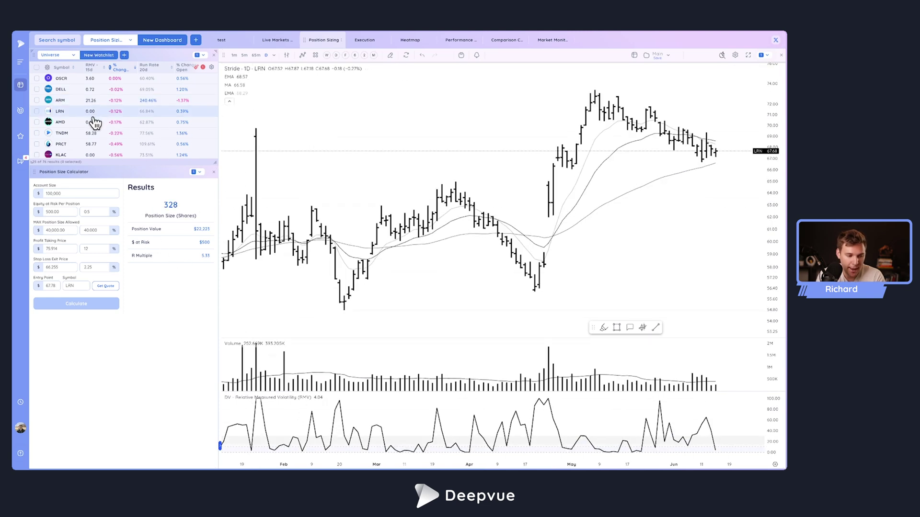
{"action": "left_click", "coordinate": [96, 122]}
{"action": "left_click", "coordinate": [92, 136]}
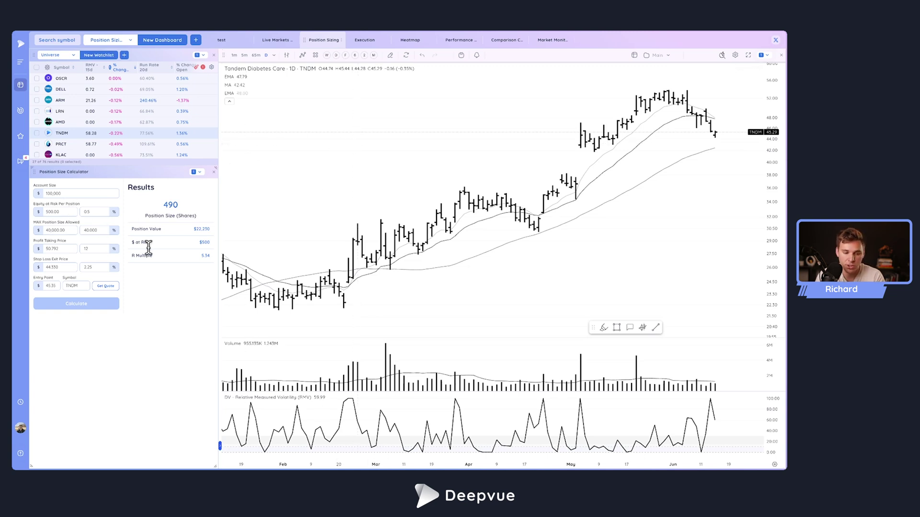
{"action": "left_click", "coordinate": [365, 42]}
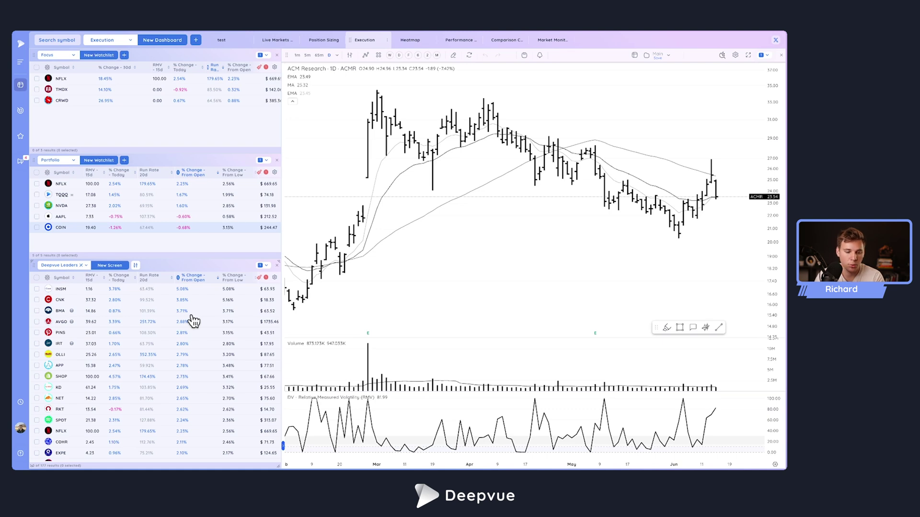
- Chart a Focus stock, then TQQQ and NVDA from Portfolio, finally CrowdStrike (CRWD)
{"action": "left_click", "coordinate": [96, 82]}
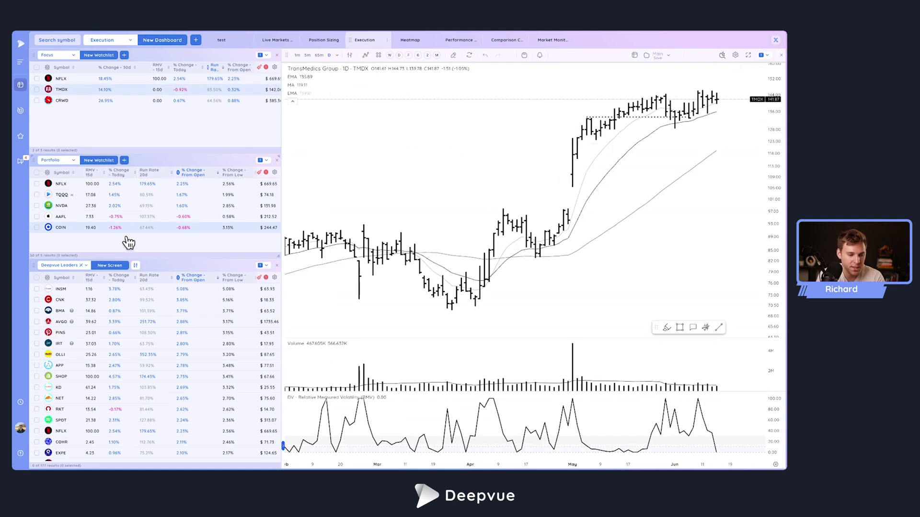
{"action": "left_click", "coordinate": [115, 197]}
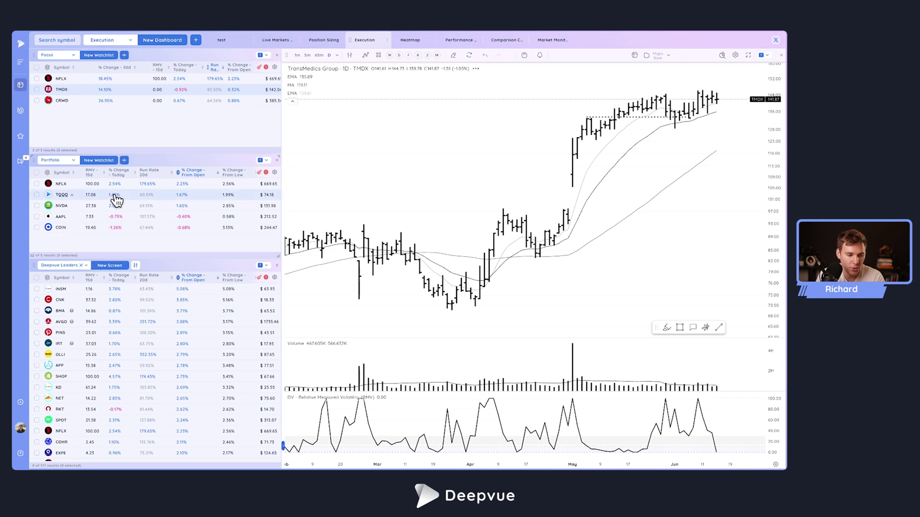
{"action": "left_click", "coordinate": [106, 207]}
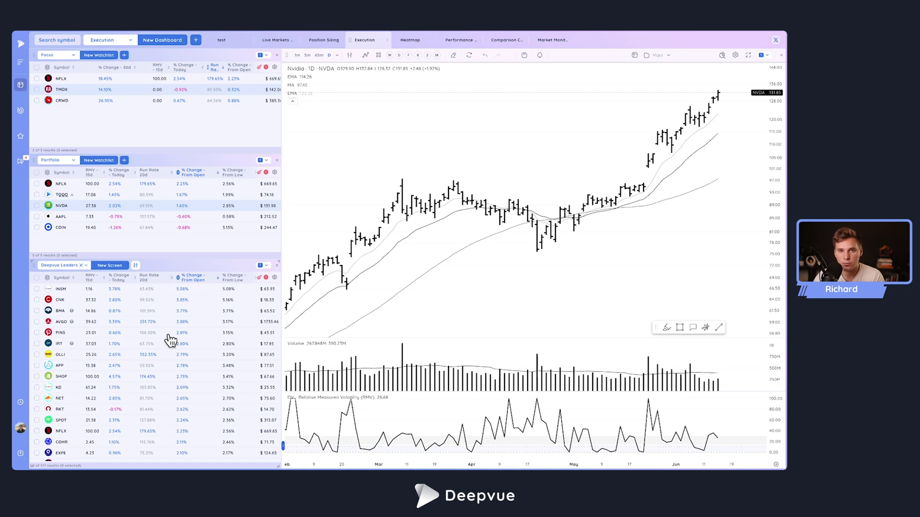
{"action": "left_click", "coordinate": [73, 102]}
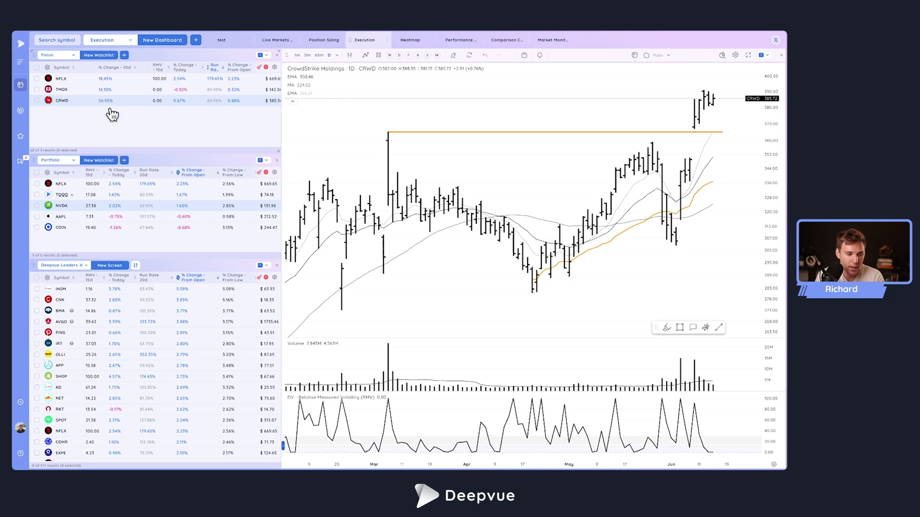
- Add TMDX to the Portfolio watchlist via symbol search and tick its row
{"action": "left_click", "coordinate": [124, 161]}
{"action": "type", "text": "TMDX"}
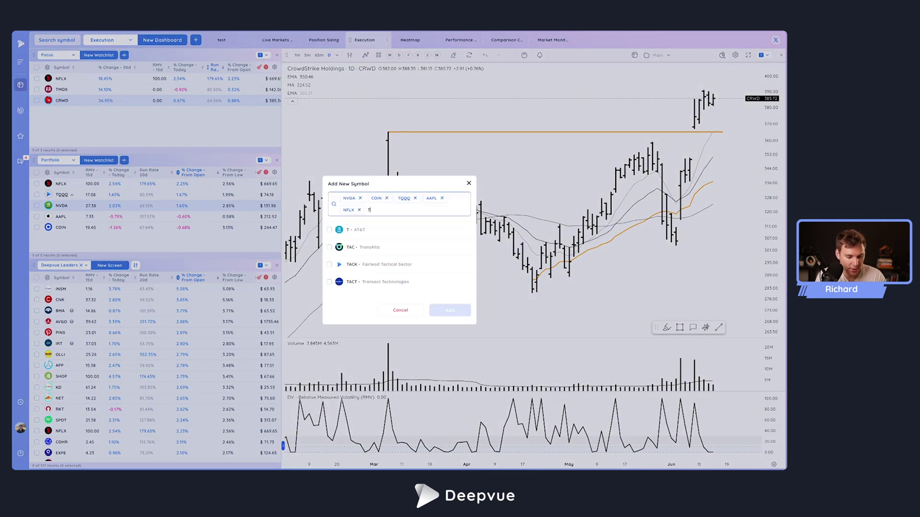
{"action": "left_click", "coordinate": [377, 257]}
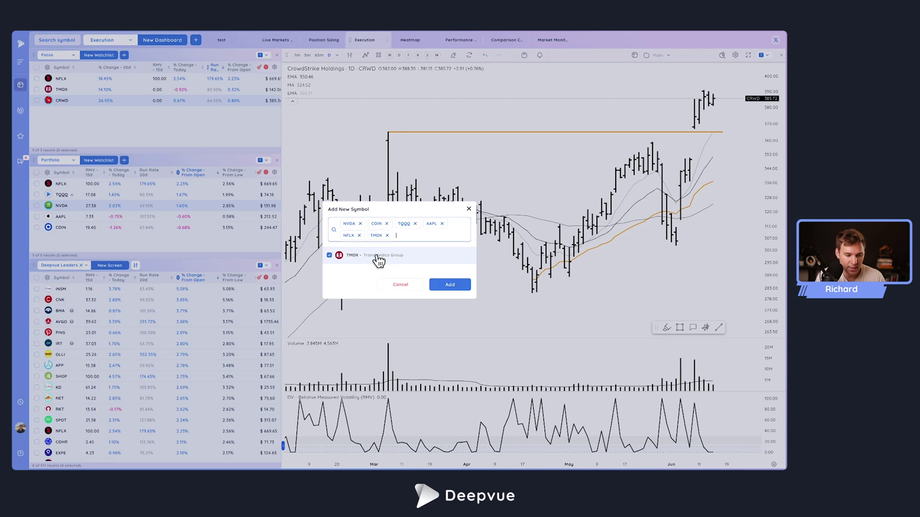
{"action": "left_click", "coordinate": [455, 286]}
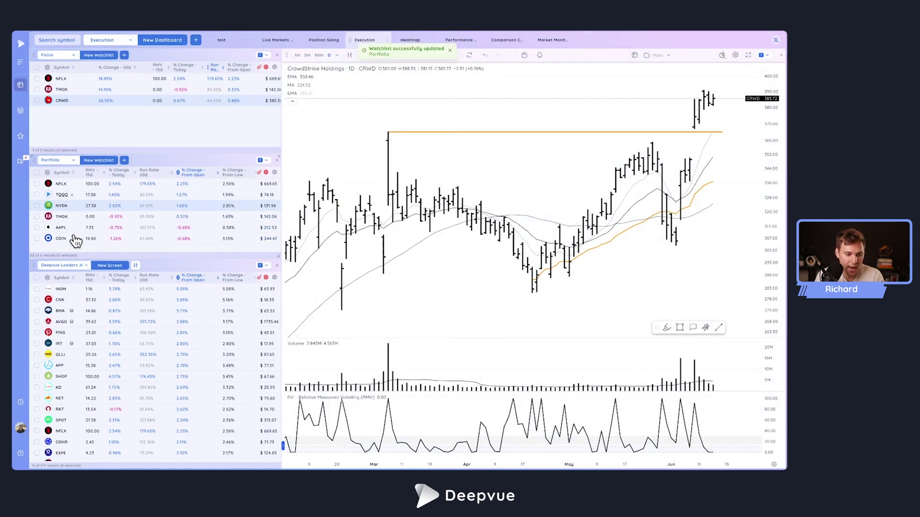
{"action": "left_click", "coordinate": [37, 217]}
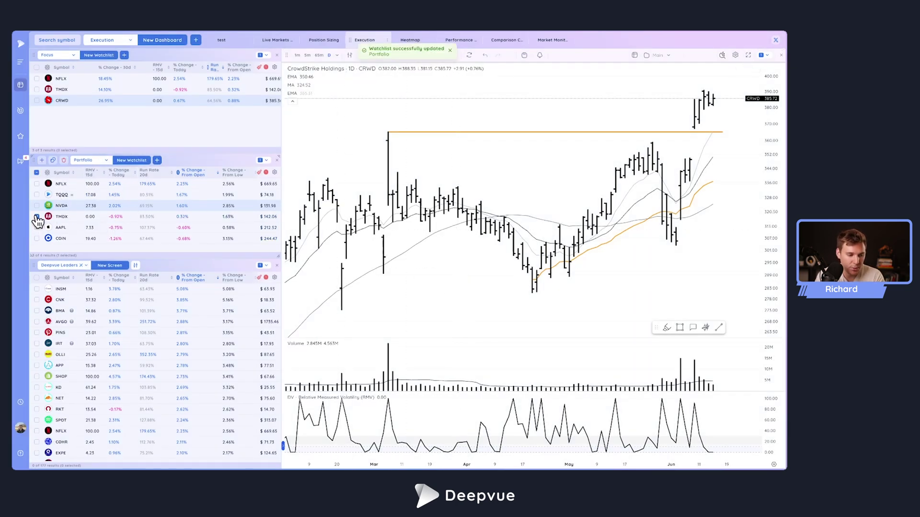
- Delete the ticked TMDX row from Portfolio, confirming the prompt
{"action": "left_click", "coordinate": [64, 161]}
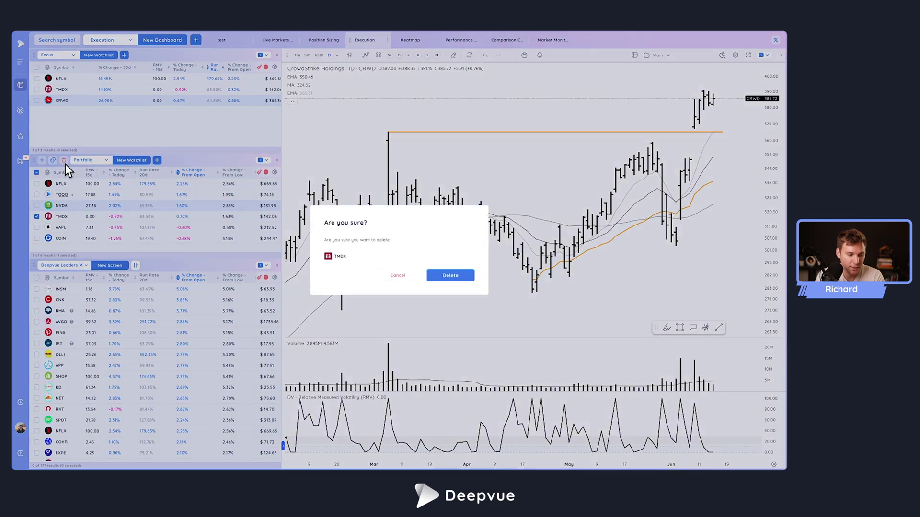
{"action": "left_click", "coordinate": [450, 277]}
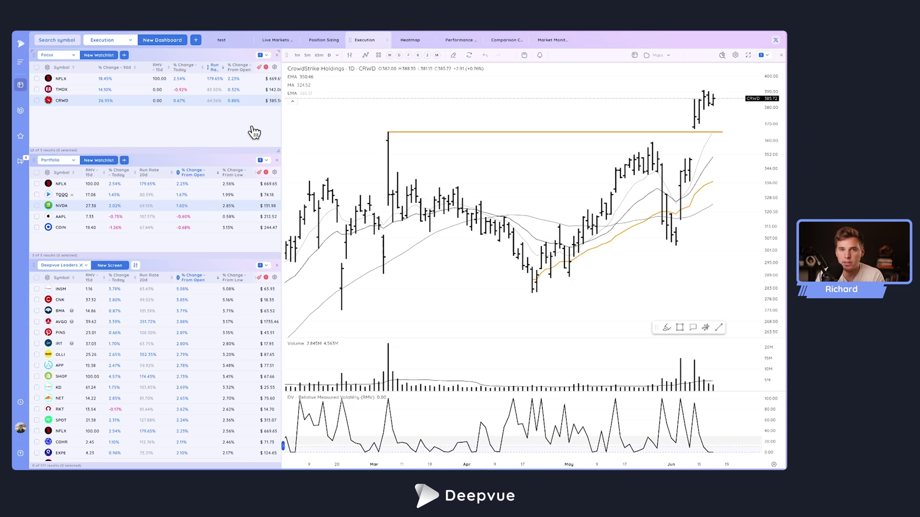
- Switch to the Heatmap dashboard and check the Price % Change metric list without changing it
{"action": "left_click", "coordinate": [411, 42]}
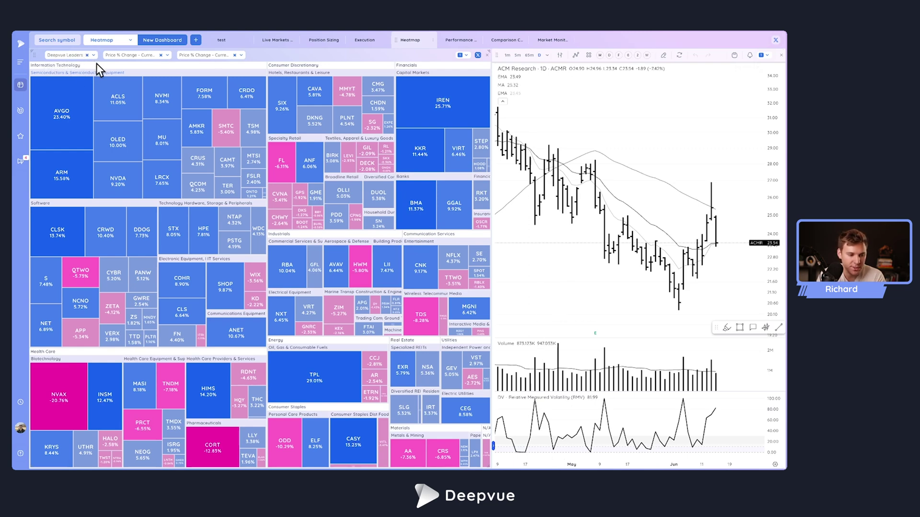
{"action": "left_click", "coordinate": [169, 56]}
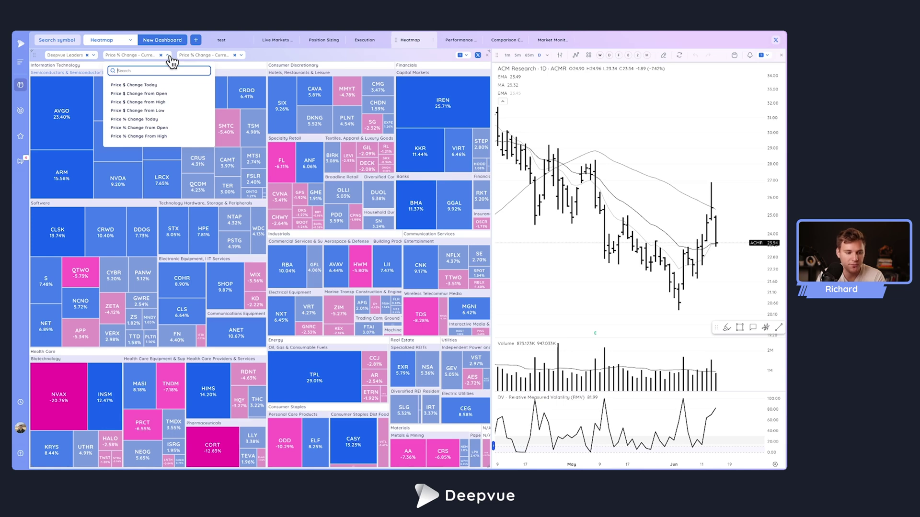
{"action": "left_click", "coordinate": [170, 55]}
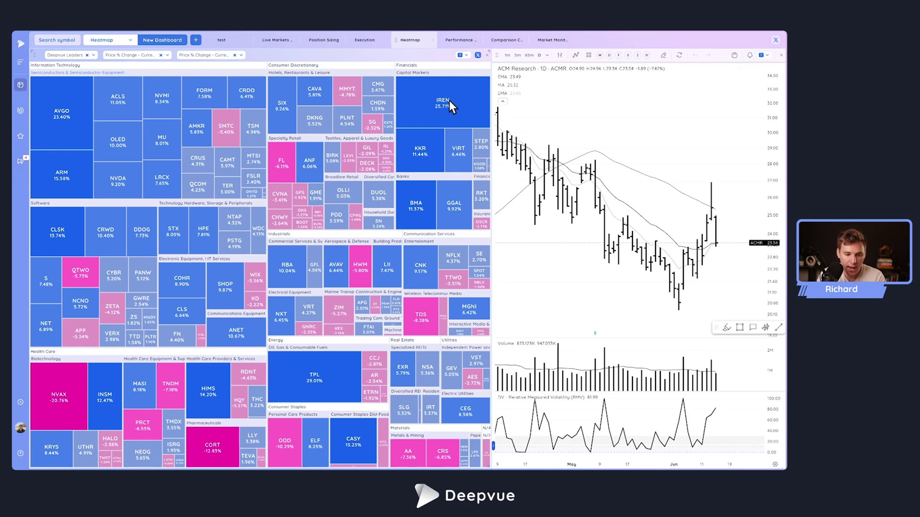
- Chart KKR, IREN, AVGO, ARM, TPL, NVAX, TPL and SHOP from heatmap tiles, then open the price-metric list
{"action": "left_click", "coordinate": [418, 151]}
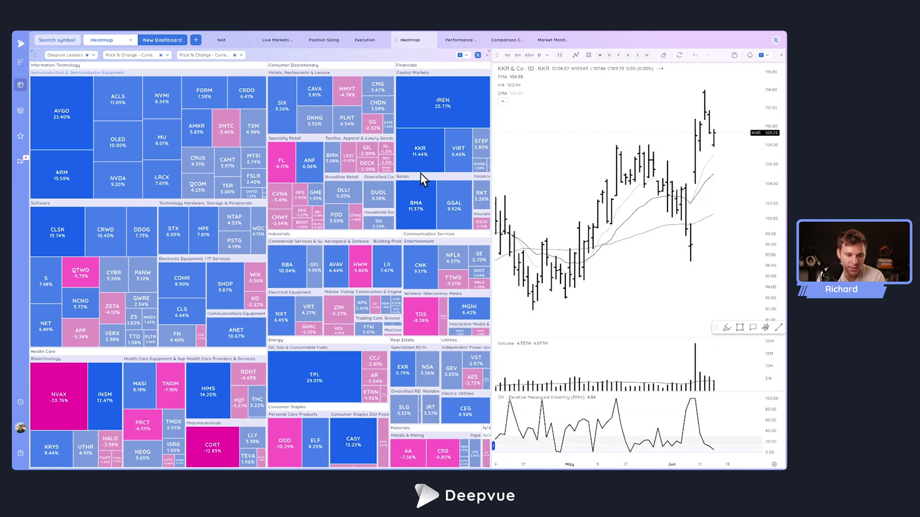
{"action": "left_click", "coordinate": [436, 95]}
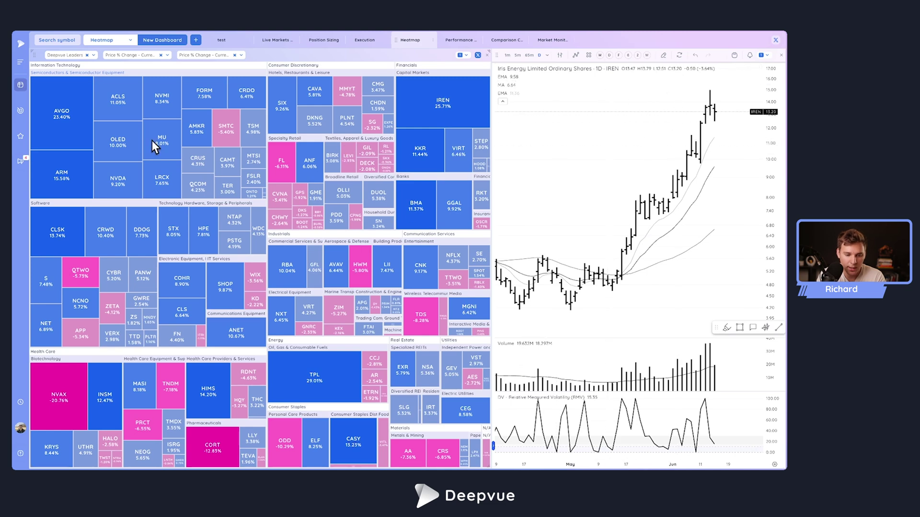
{"action": "left_click", "coordinate": [68, 109]}
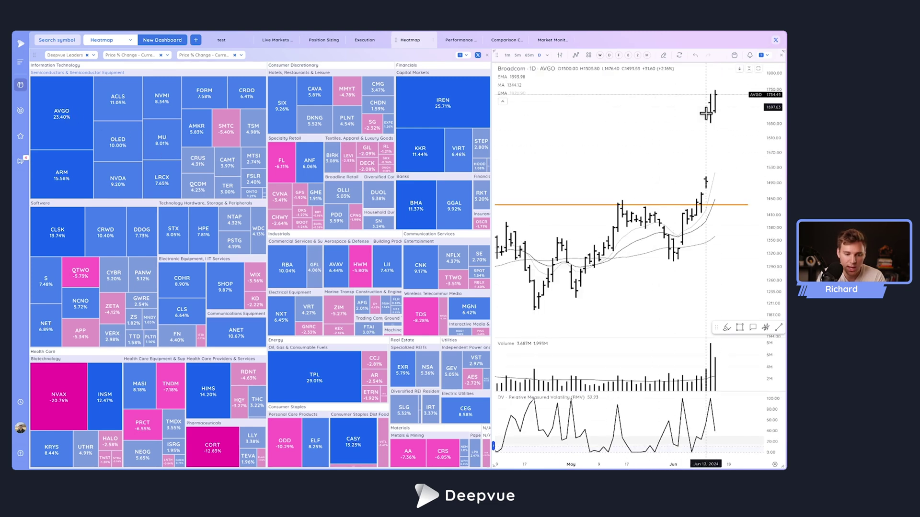
{"action": "left_click", "coordinate": [57, 171]}
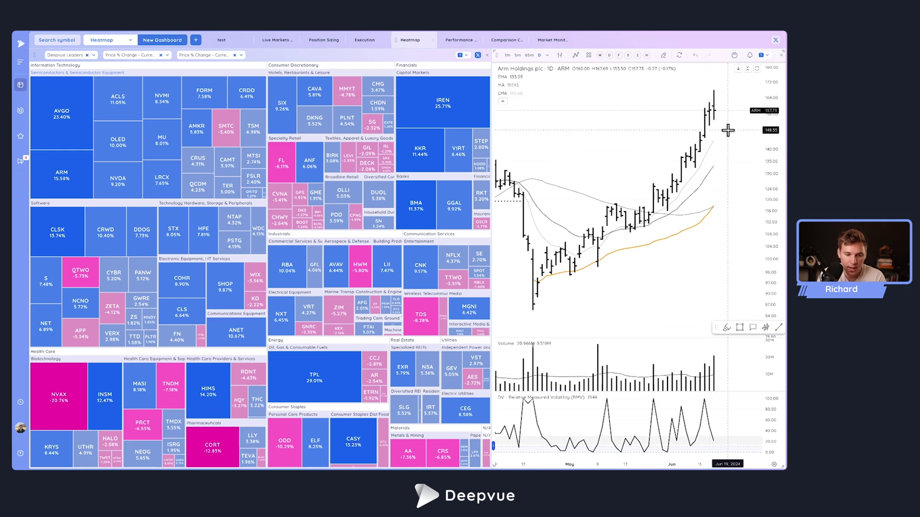
{"action": "left_click", "coordinate": [311, 379]}
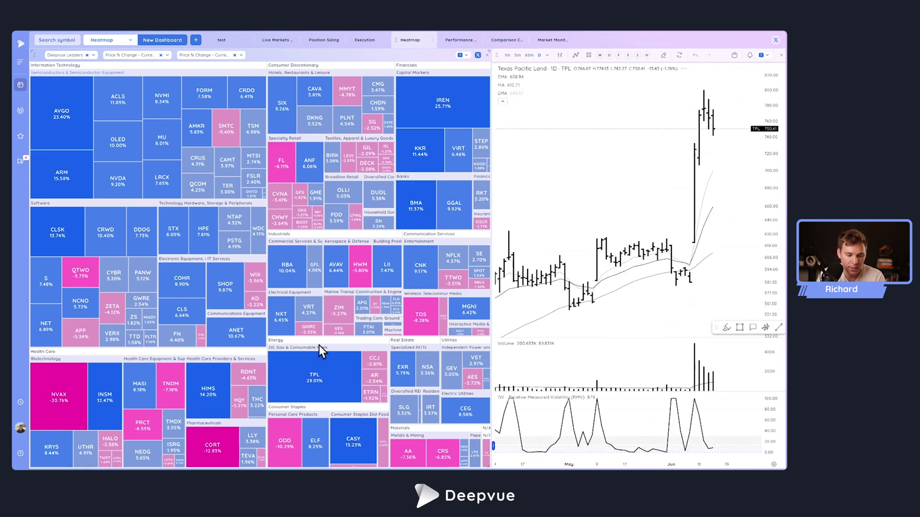
{"action": "left_click", "coordinate": [51, 386]}
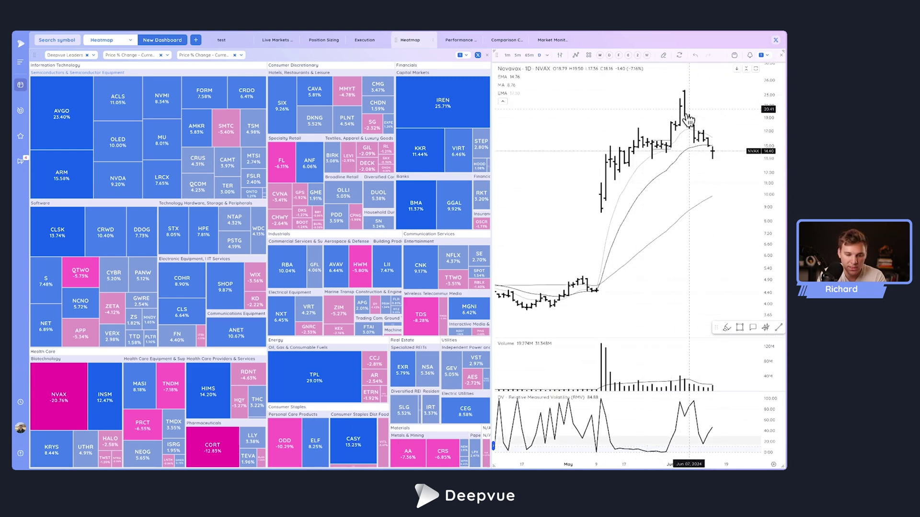
{"action": "left_click", "coordinate": [321, 379]}
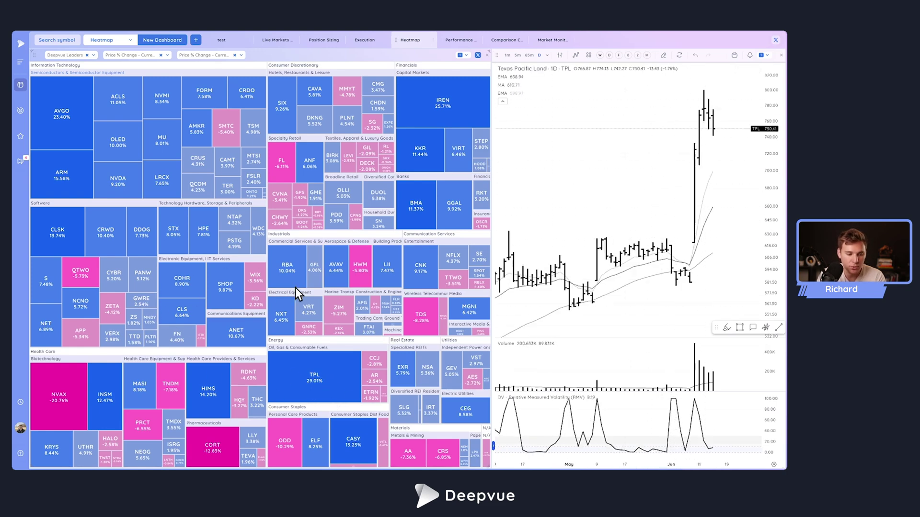
{"action": "left_click", "coordinate": [219, 284]}
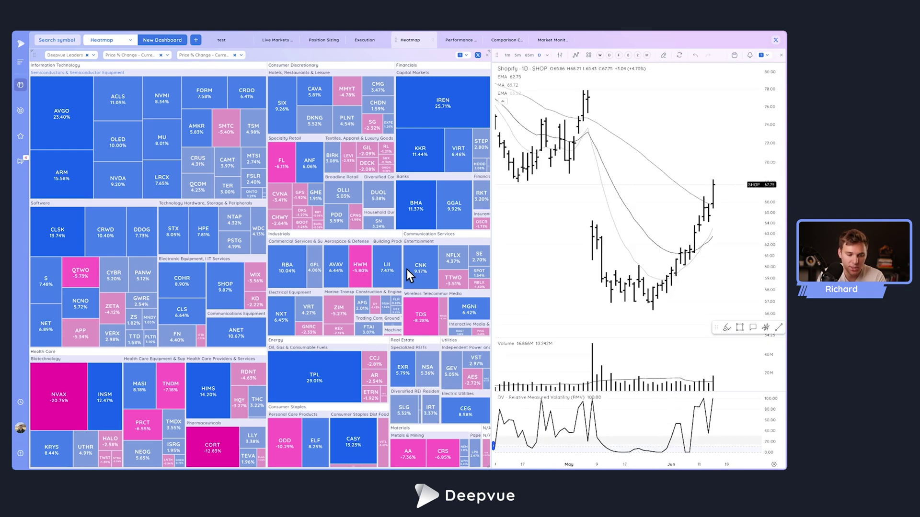
{"action": "left_click", "coordinate": [168, 56]}
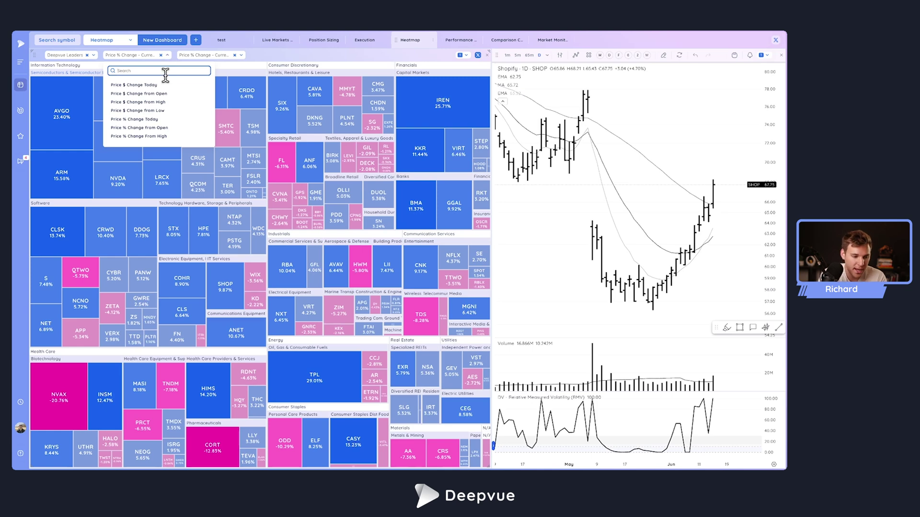
- Set the heatmap metrics to Price $ Change from Open and Relative Volume - 20 Day
{"action": "left_click", "coordinate": [167, 93]}
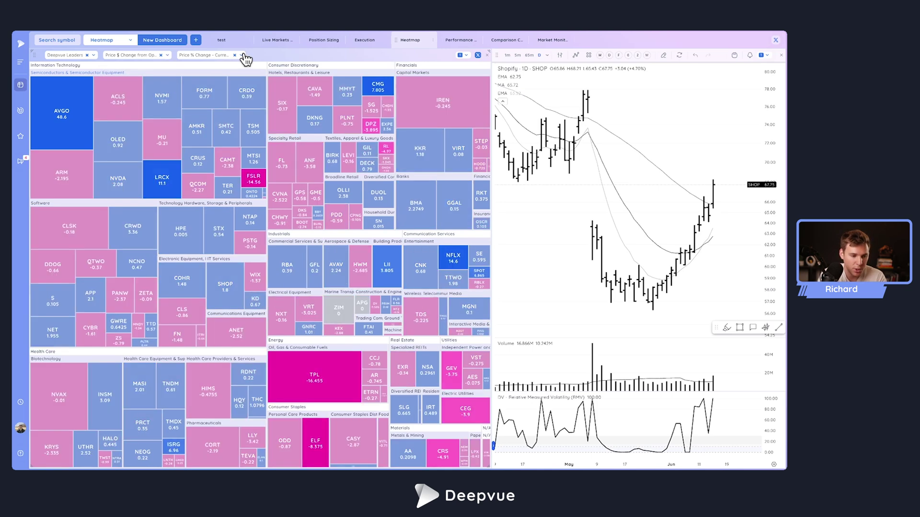
{"action": "left_click", "coordinate": [242, 55]}
{"action": "type", "text": "rel"}
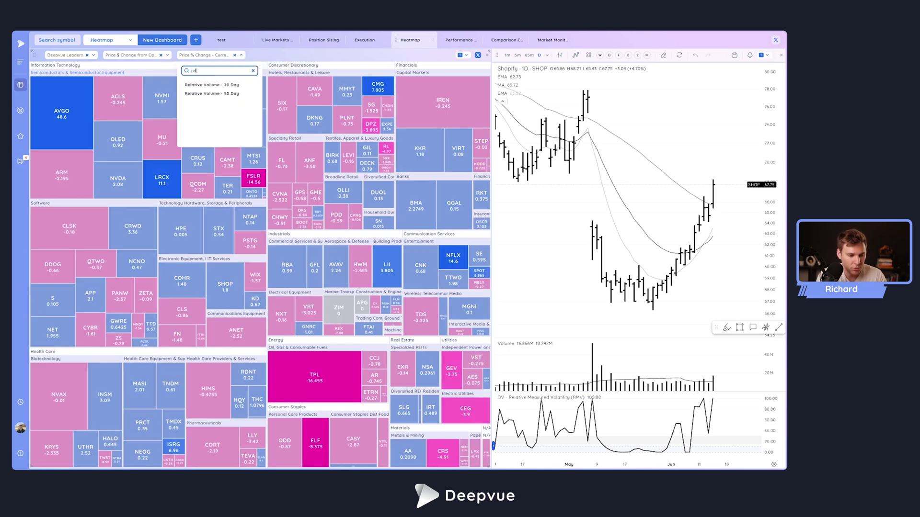
{"action": "left_click", "coordinate": [236, 84]}
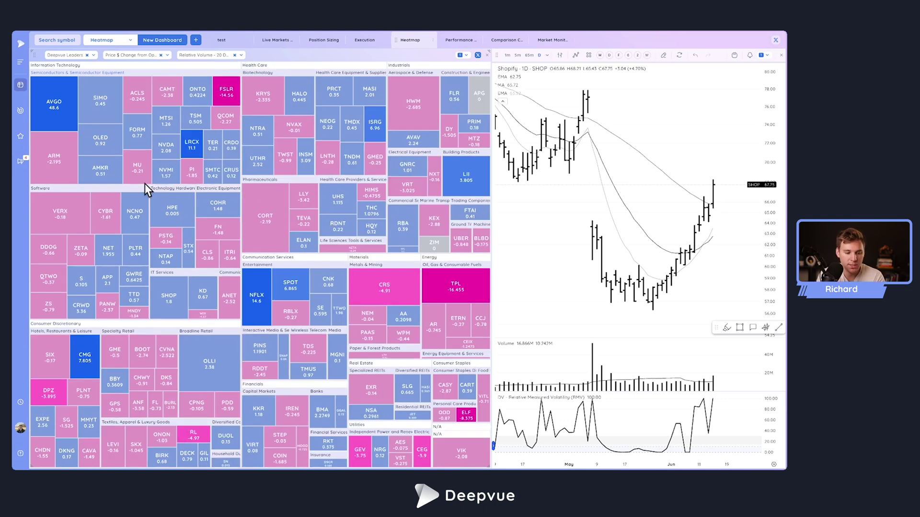
- Chart NFLX, AVGO and FSLR from tiles, and switch the price metric to Price % Change from Open
{"action": "left_click", "coordinate": [257, 294]}
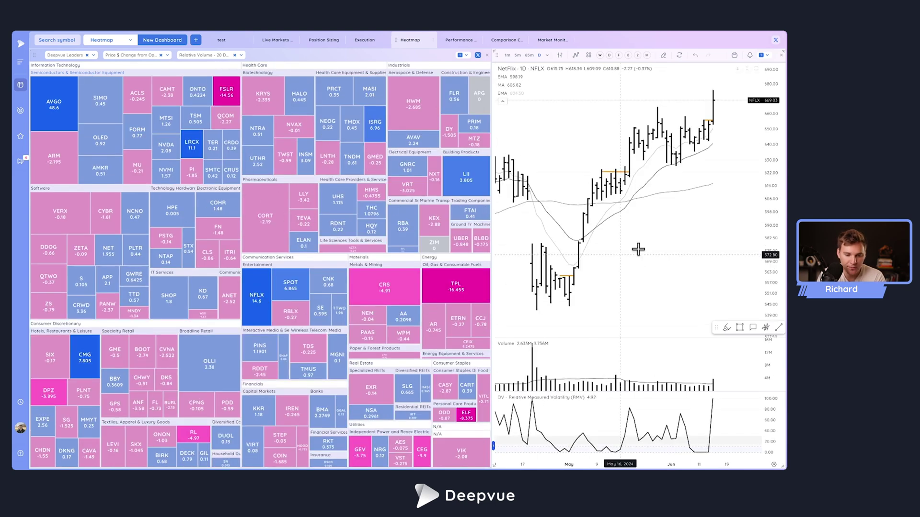
{"action": "left_click", "coordinate": [46, 101]}
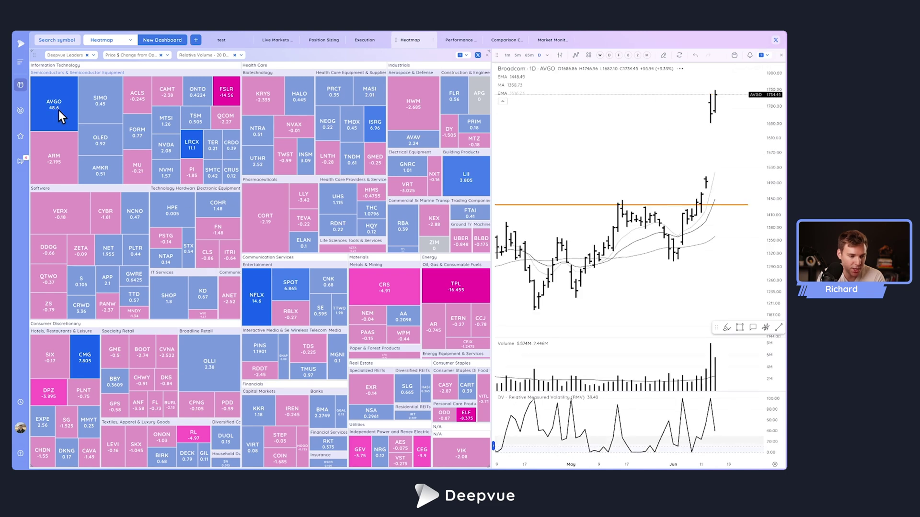
{"action": "left_click", "coordinate": [226, 90]}
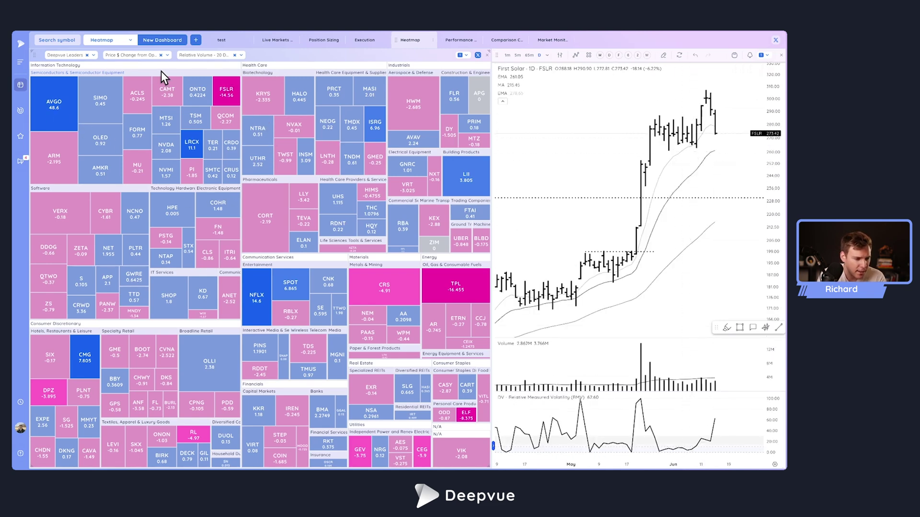
{"action": "left_click", "coordinate": [168, 57]}
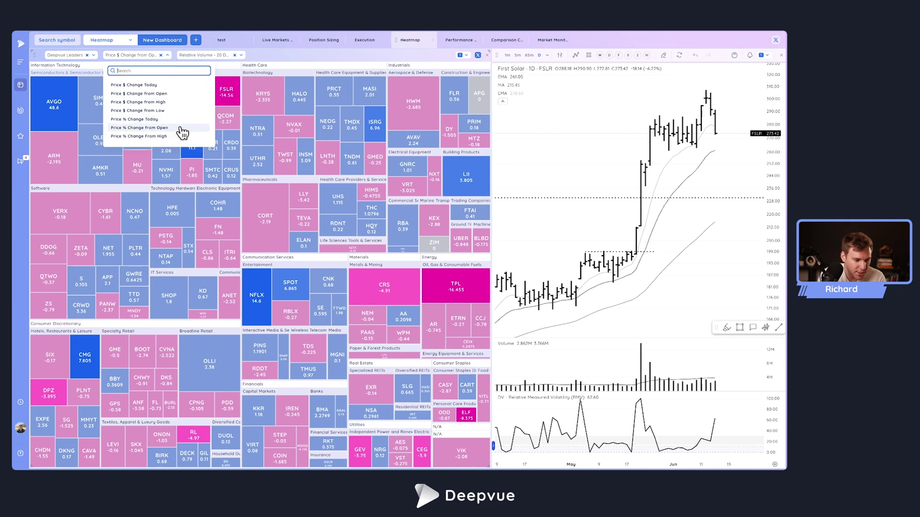
{"action": "left_click", "coordinate": [165, 120]}
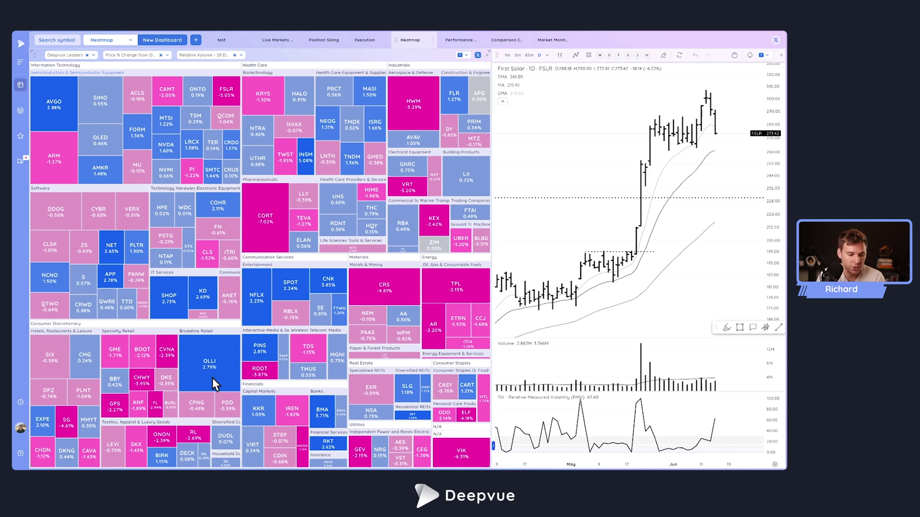
- Chart SHOP, OLLI, NFLX, SPOT and CNK from the heatmap tiles
{"action": "left_click", "coordinate": [171, 296]}
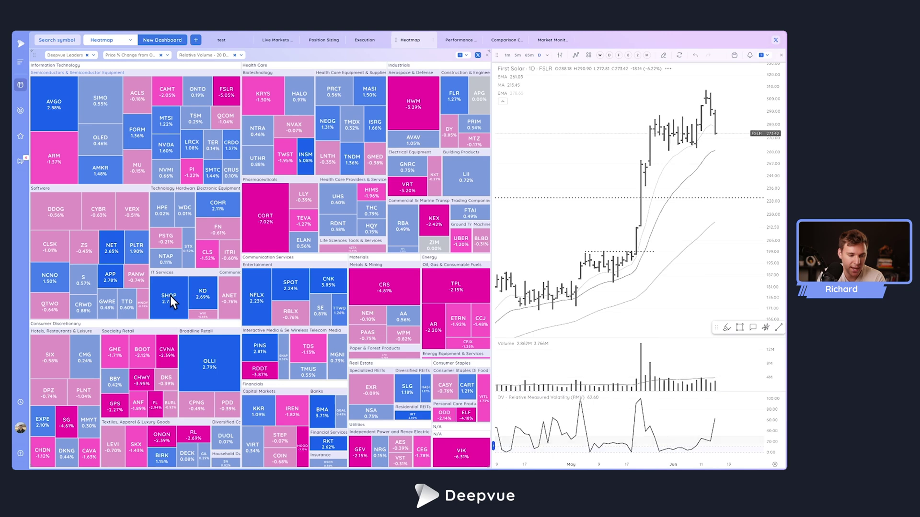
{"action": "left_click", "coordinate": [211, 361]}
{"action": "left_click", "coordinate": [255, 299]}
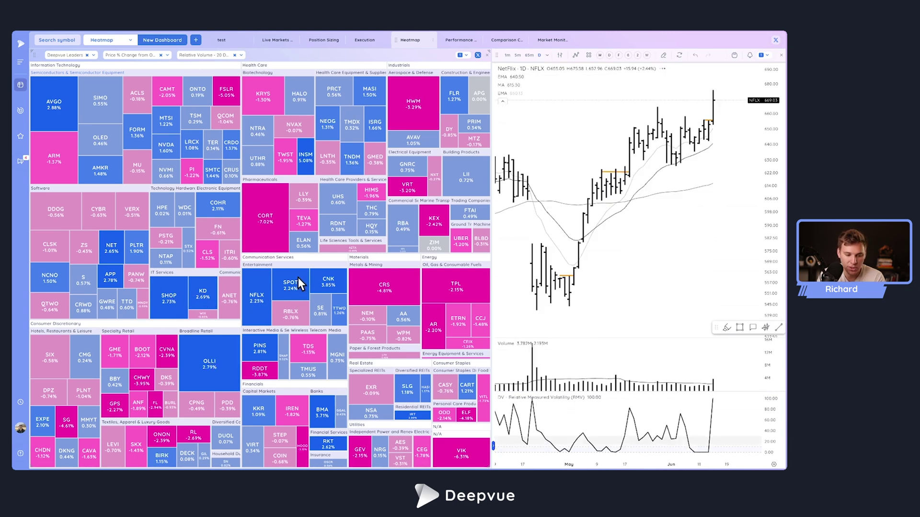
{"action": "left_click", "coordinate": [293, 281]}
{"action": "left_click", "coordinate": [329, 283]}
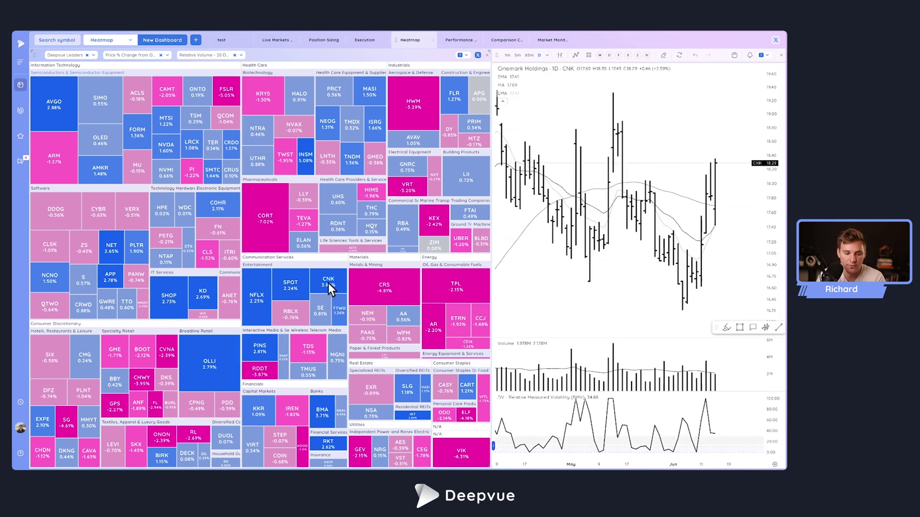
- Chart CORT, AVGO and SHOP, then shrink the heatmap panel to about half height
{"action": "left_click", "coordinate": [269, 215]}
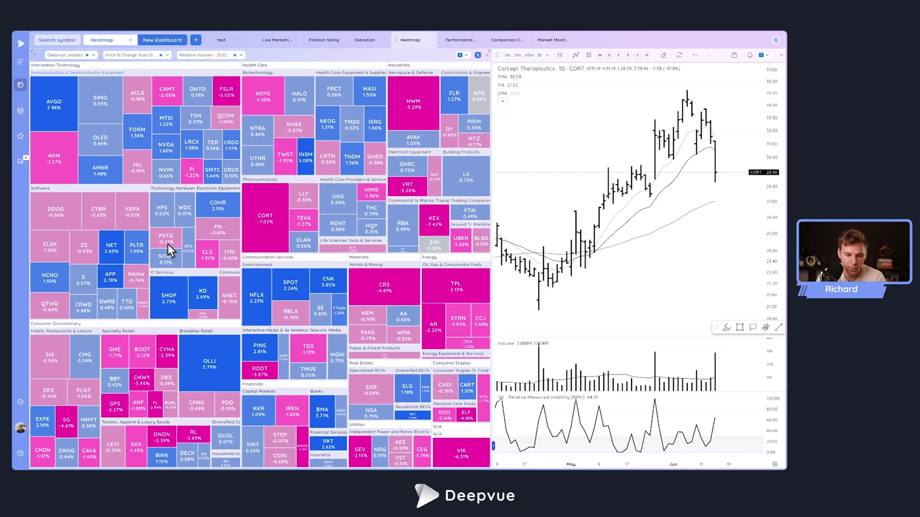
{"action": "left_click", "coordinate": [57, 103]}
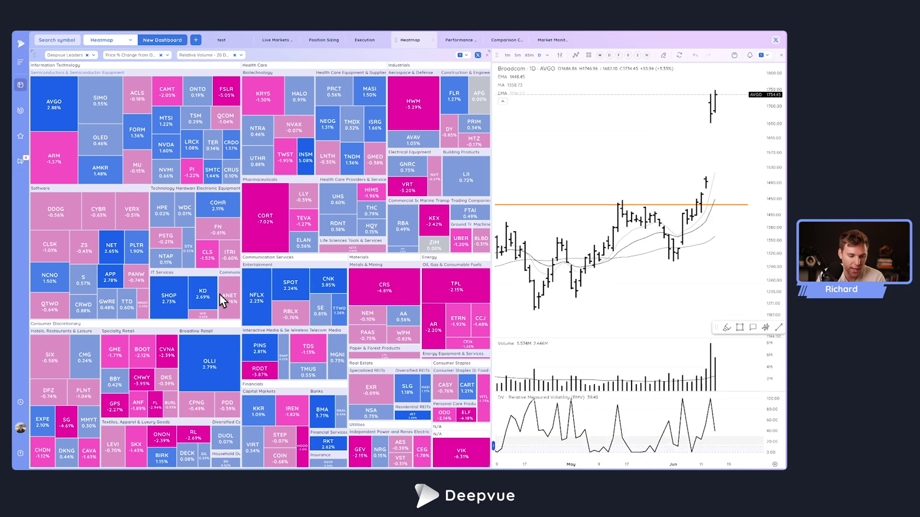
{"action": "left_click", "coordinate": [165, 294]}
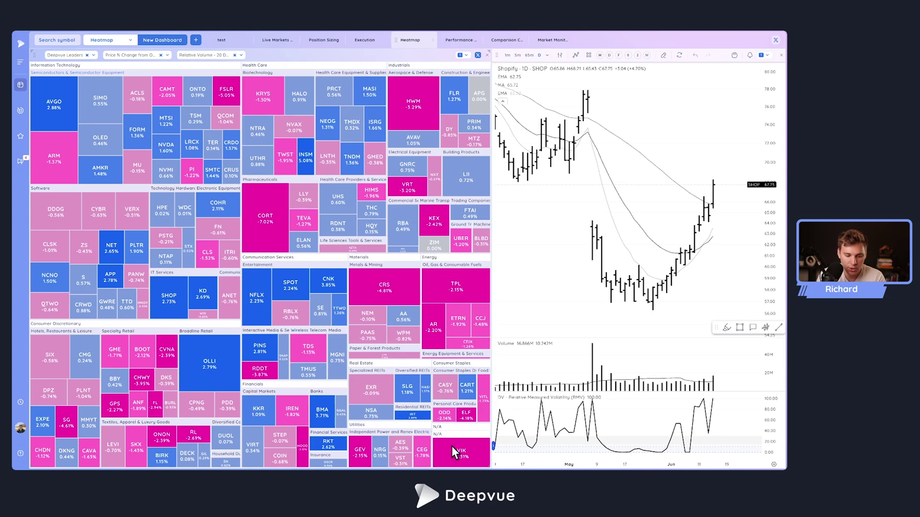
{"action": "left_click_drag", "start_coordinate": [487, 467], "coordinate": [487, 303]}
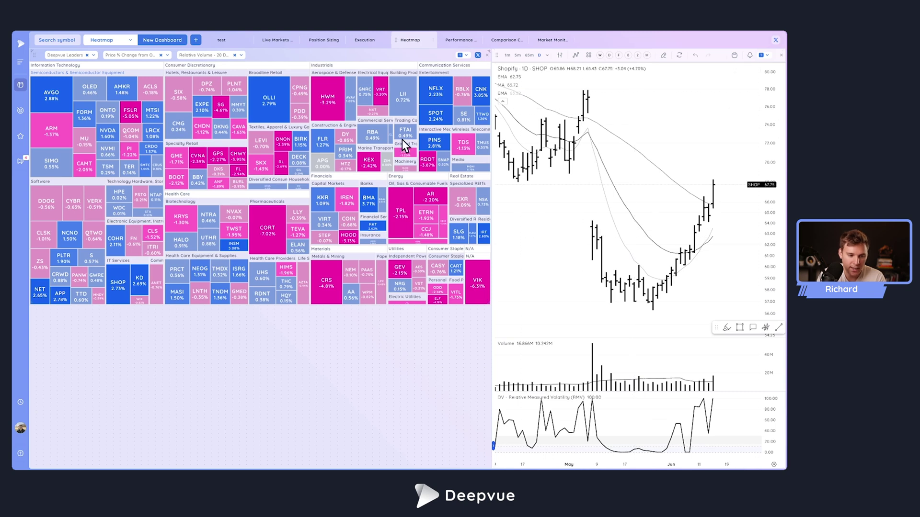
- Add a Screener widget below the heatmap and widen it to show more columns
{"action": "left_click", "coordinate": [195, 40]}
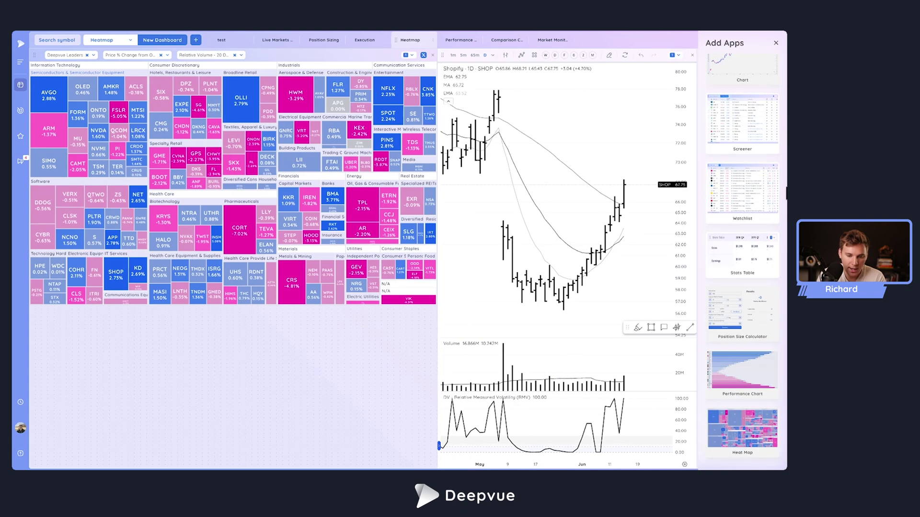
{"action": "left_click_drag", "start_coordinate": [727, 148], "coordinate": [273, 322]}
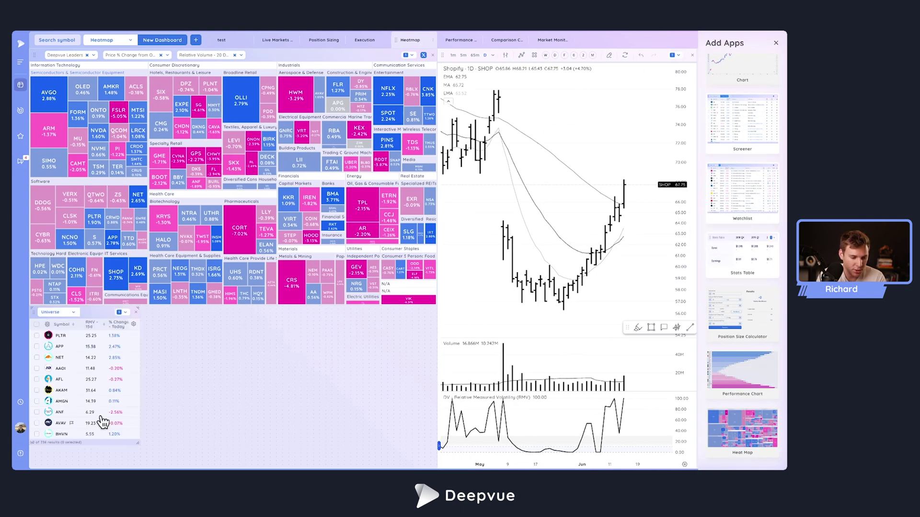
{"action": "left_click_drag", "start_coordinate": [129, 434], "coordinate": [403, 447]}
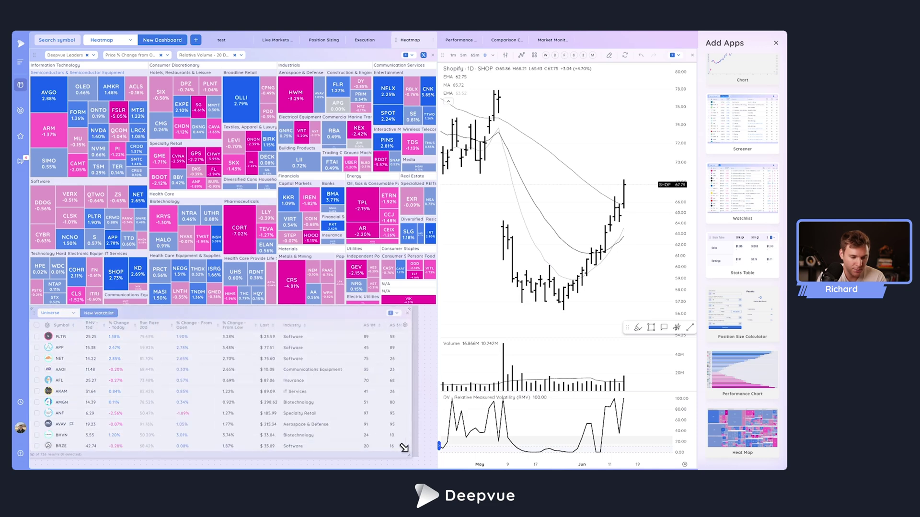
- Chart BRZE from the screener, browse its Universe watchlists, and dismiss a 'po' symbol search
{"action": "left_click", "coordinate": [403, 447]}
{"action": "left_click", "coordinate": [73, 312]}
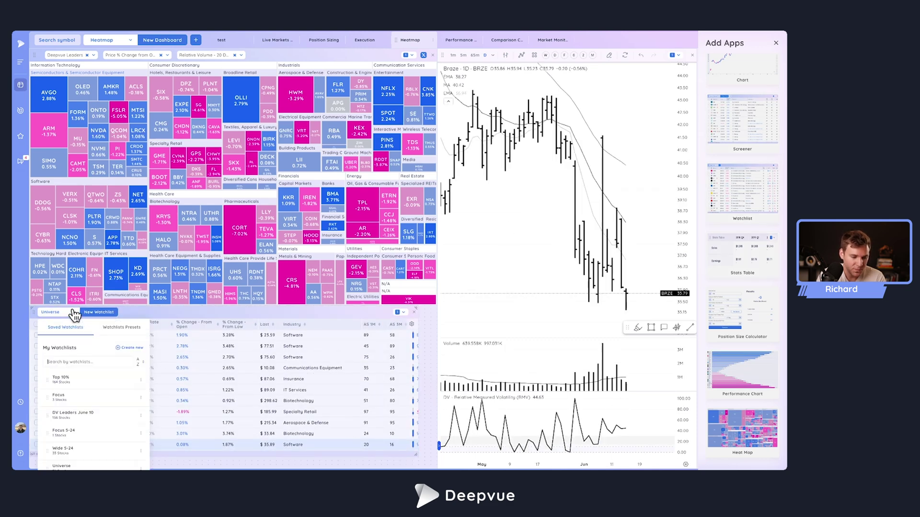
{"action": "type", "text": "por"}
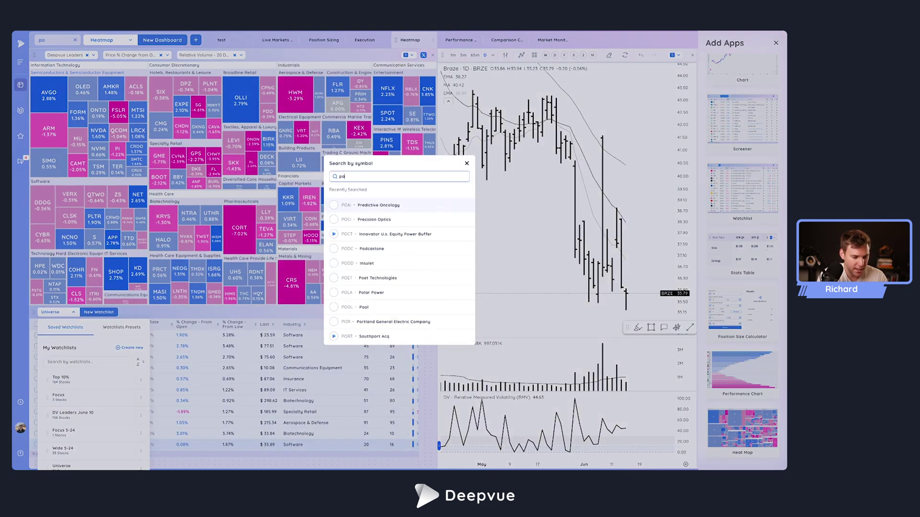
{"action": "left_click", "coordinate": [468, 164]}
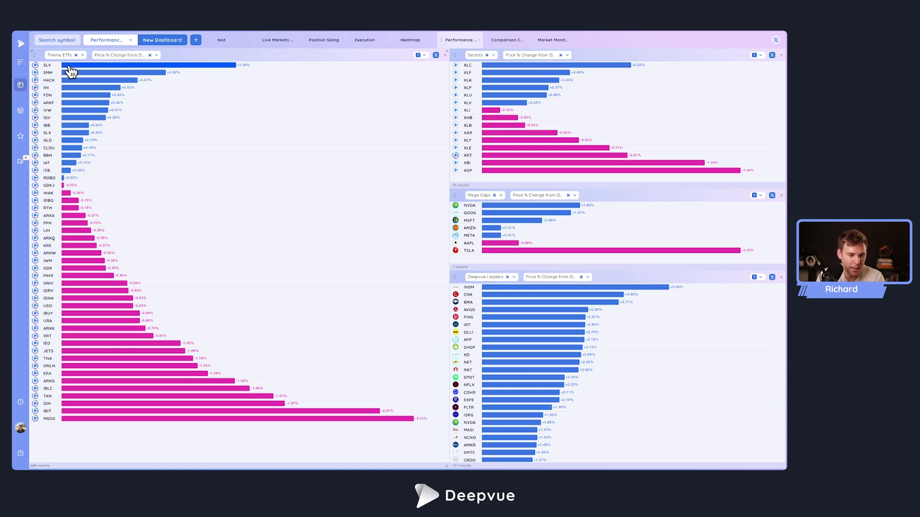
- Look over the Theme ETFs list choices without changing anything
{"action": "left_click", "coordinate": [85, 56]}
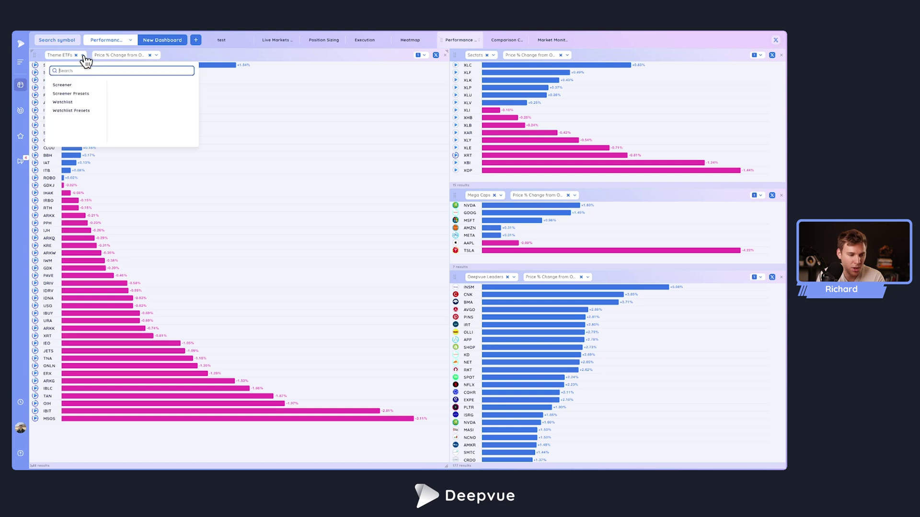
{"action": "mouse_move", "coordinate": [81, 113]}
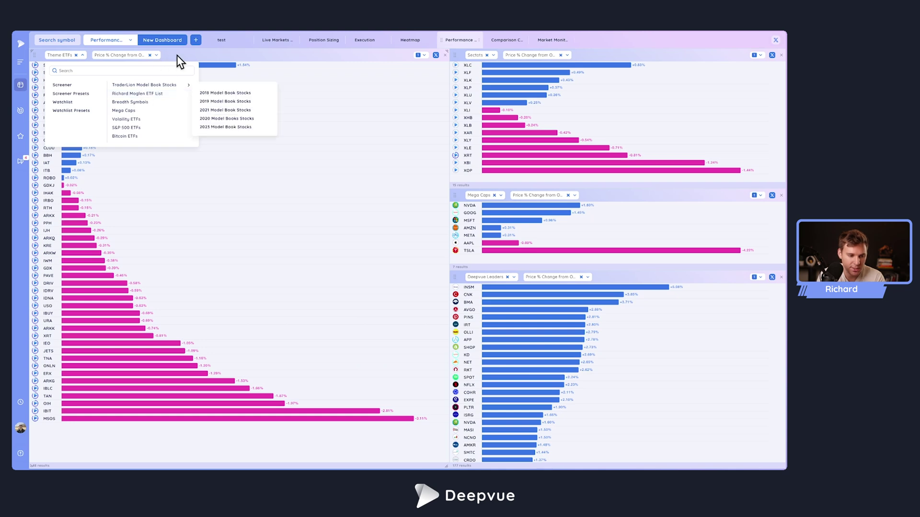
{"action": "left_click", "coordinate": [242, 93]}
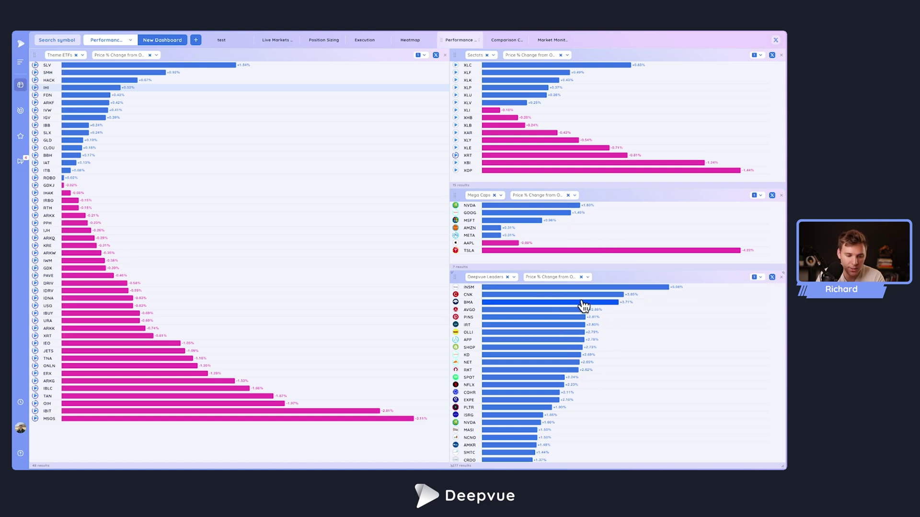
- Rank the Theme ETFs bars by Price % Change - Current Week, then go to the Comparison dashboard
{"action": "left_click", "coordinate": [158, 55]}
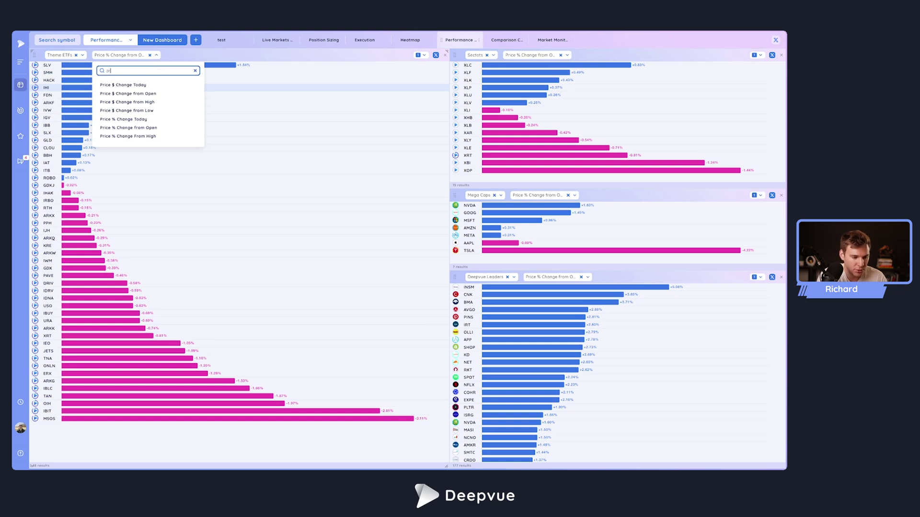
{"action": "type", "text": "cure"}
{"action": "key", "text": "BackSpace"}
{"action": "left_click", "coordinate": [139, 86]}
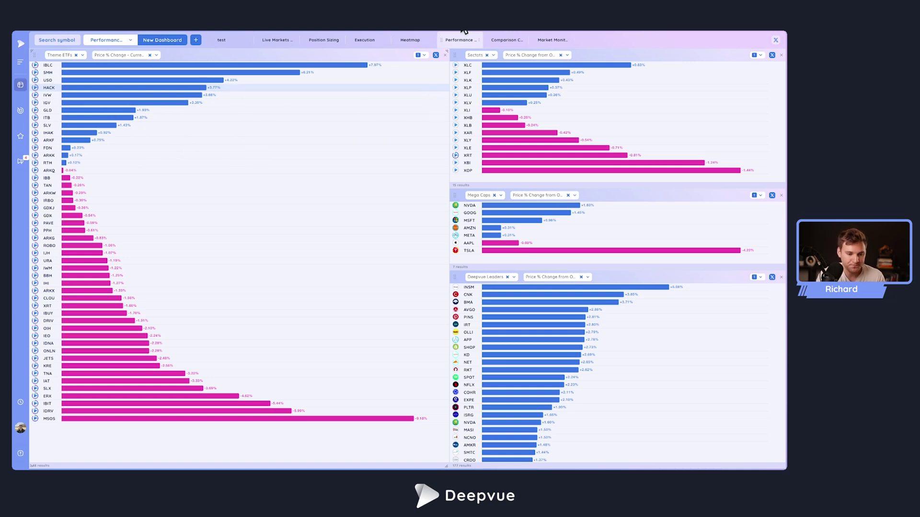
{"action": "left_click", "coordinate": [507, 40]}
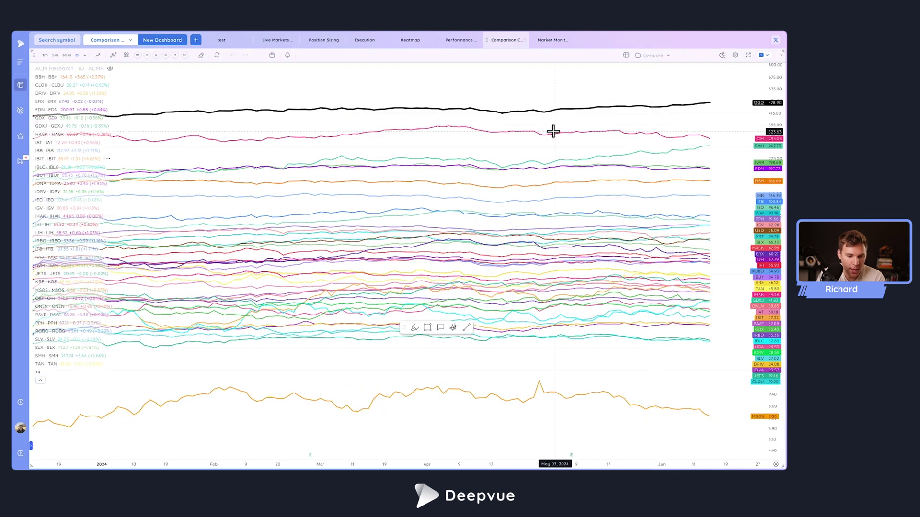
- Switch the comparison chart's price scale to Percent and zoom the time axis
{"action": "right_click", "coordinate": [773, 79]}
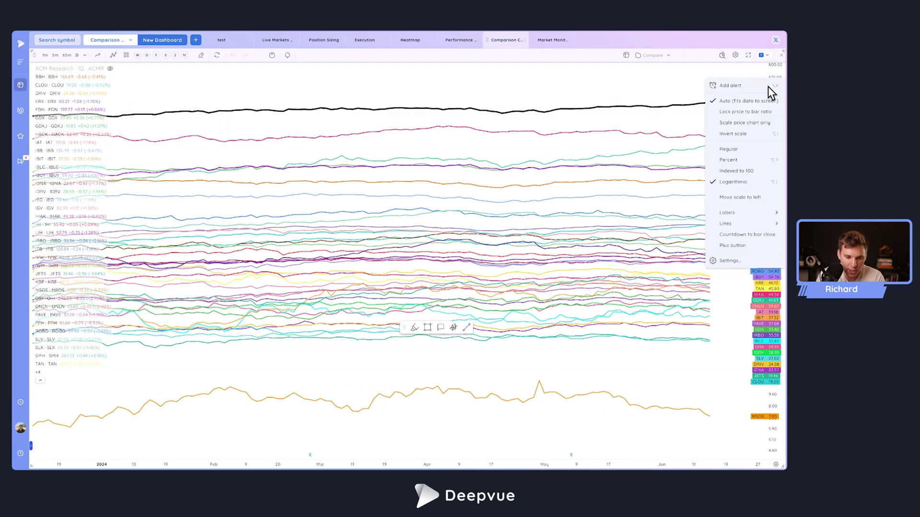
{"action": "left_click", "coordinate": [743, 159]}
{"action": "scroll", "coordinate": [571, 249], "scroll_direction": "down", "scroll_amount": 5}
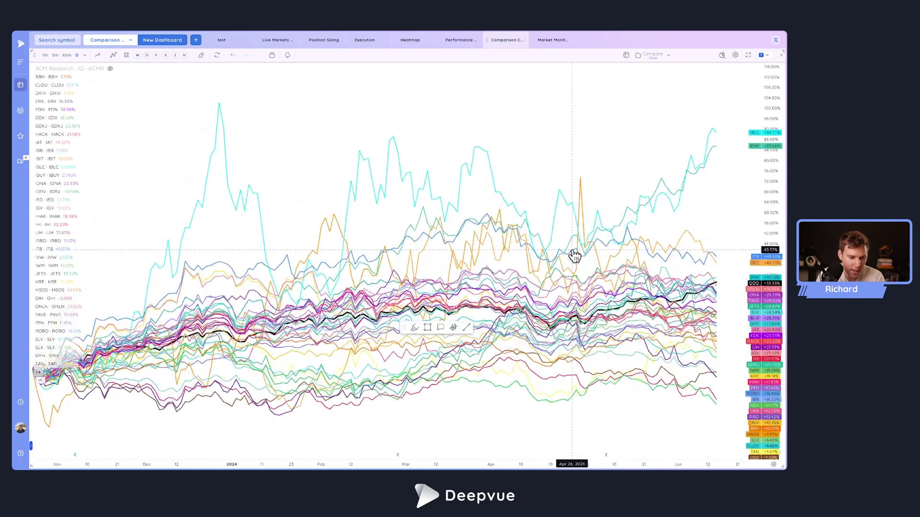
{"action": "scroll", "coordinate": [571, 249], "scroll_direction": "down", "scroll_amount": 2}
{"action": "scroll", "coordinate": [57, 132], "scroll_direction": "down", "scroll_amount": 3}
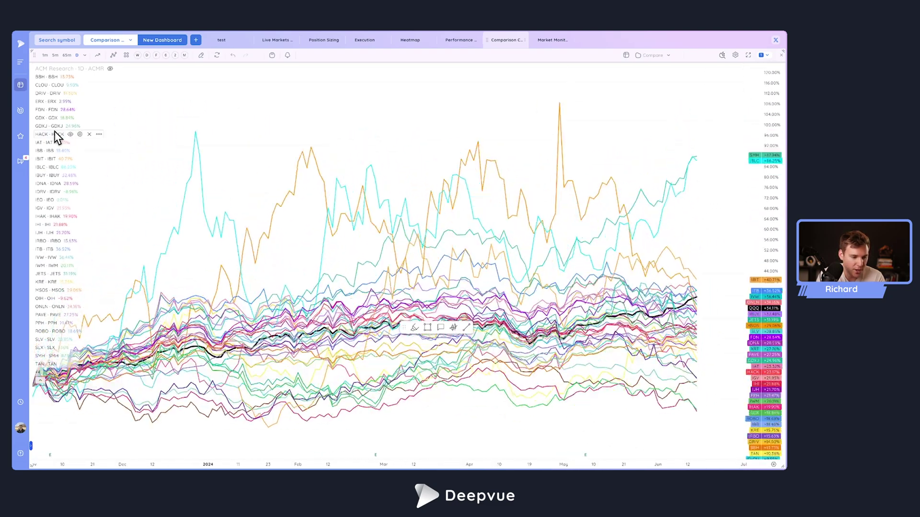
{"action": "scroll", "coordinate": [51, 304], "scroll_direction": "down", "scroll_amount": 2}
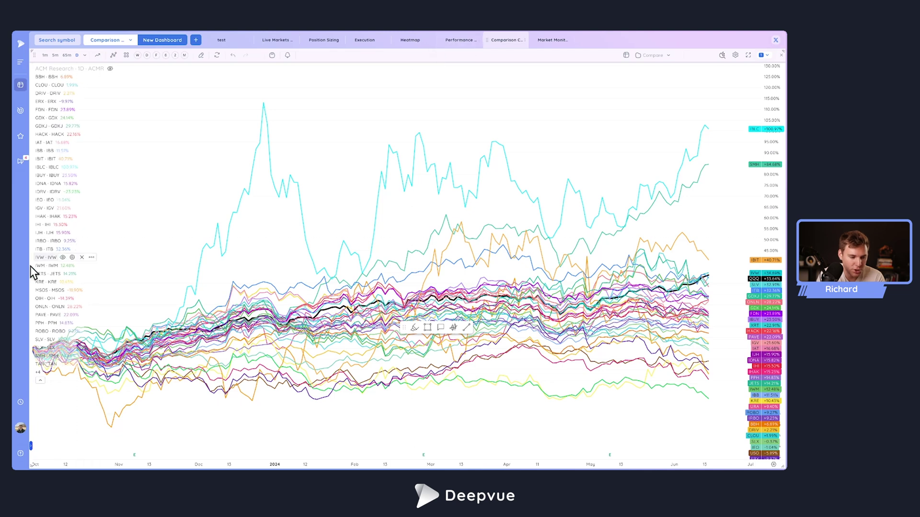
- Review the compared symbols list, rezoom the chart, then go to the Market Monitor dashboard
{"action": "left_click", "coordinate": [217, 57]}
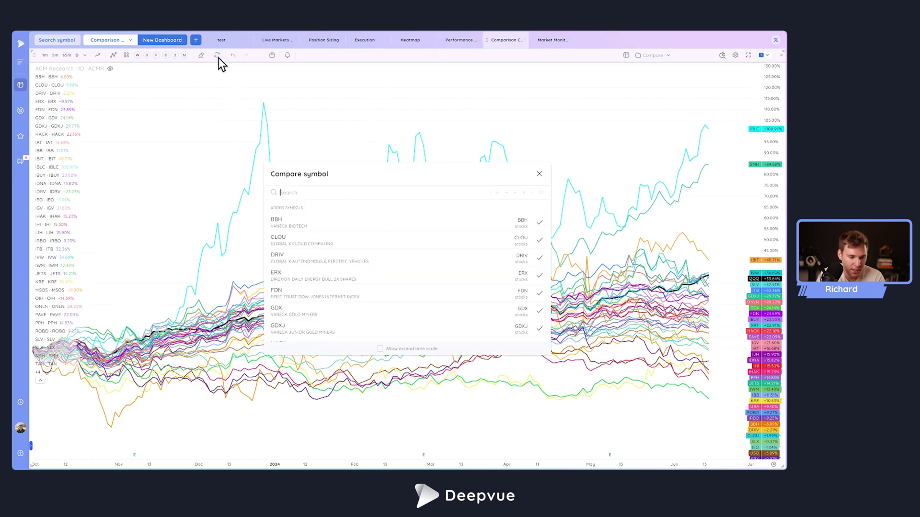
{"action": "left_click", "coordinate": [539, 173]}
{"action": "scroll", "coordinate": [498, 212], "scroll_direction": "up", "scroll_amount": 10}
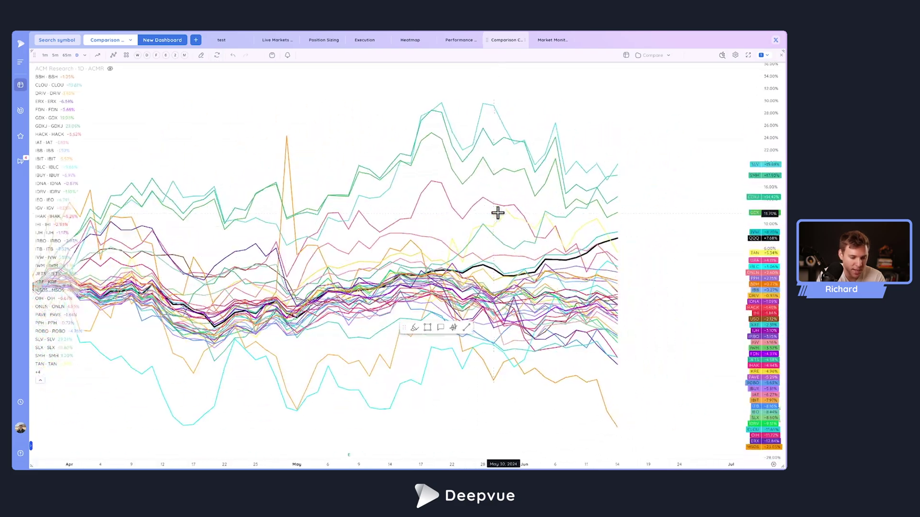
{"action": "scroll", "coordinate": [498, 229], "scroll_direction": "down", "scroll_amount": 3}
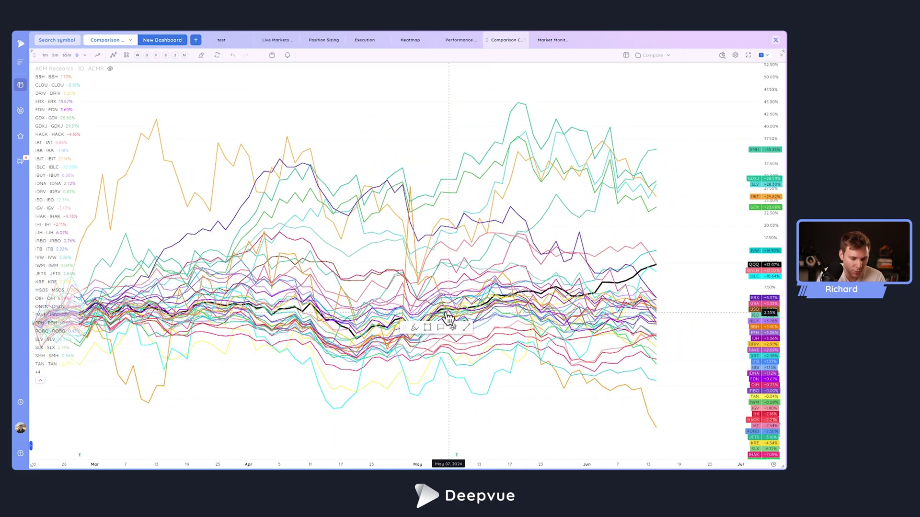
{"action": "scroll", "coordinate": [382, 330], "scroll_direction": "up", "scroll_amount": 5}
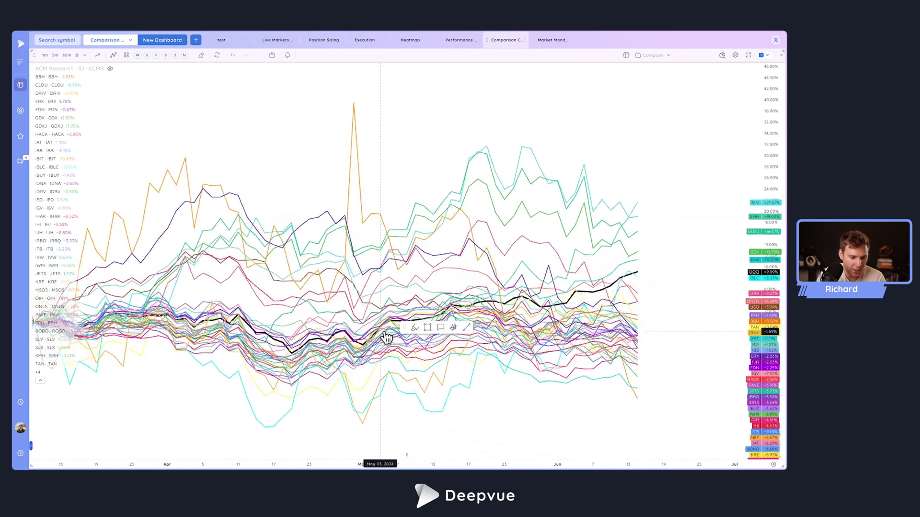
{"action": "scroll", "coordinate": [383, 330], "scroll_direction": "up", "scroll_amount": 3}
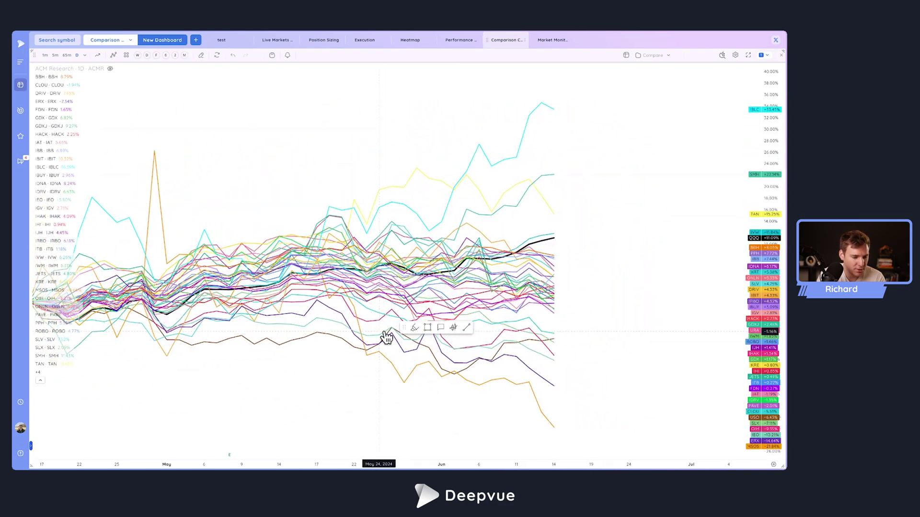
{"action": "scroll", "coordinate": [385, 334], "scroll_direction": "up", "scroll_amount": 1}
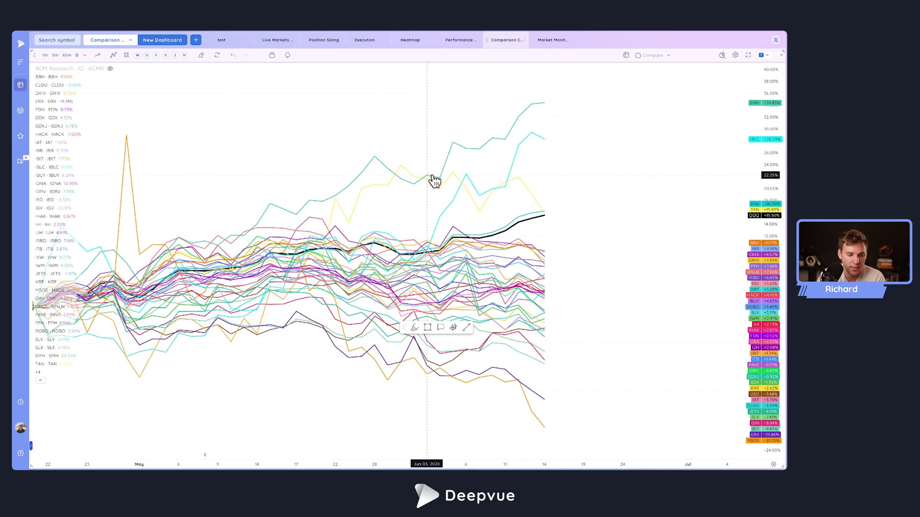
{"action": "left_click", "coordinate": [551, 42]}
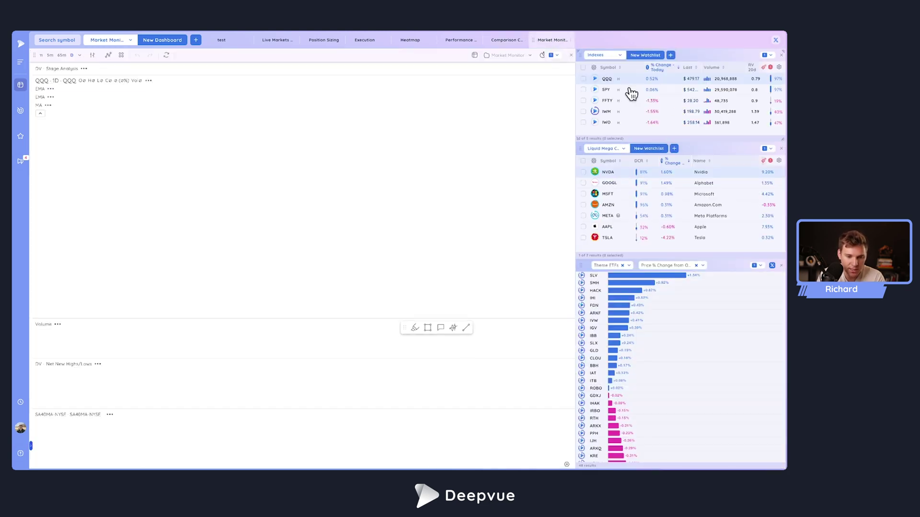
- Chart QQQ, then SPY, then FFTY from the Indexes watchlist
{"action": "left_click", "coordinate": [625, 80]}
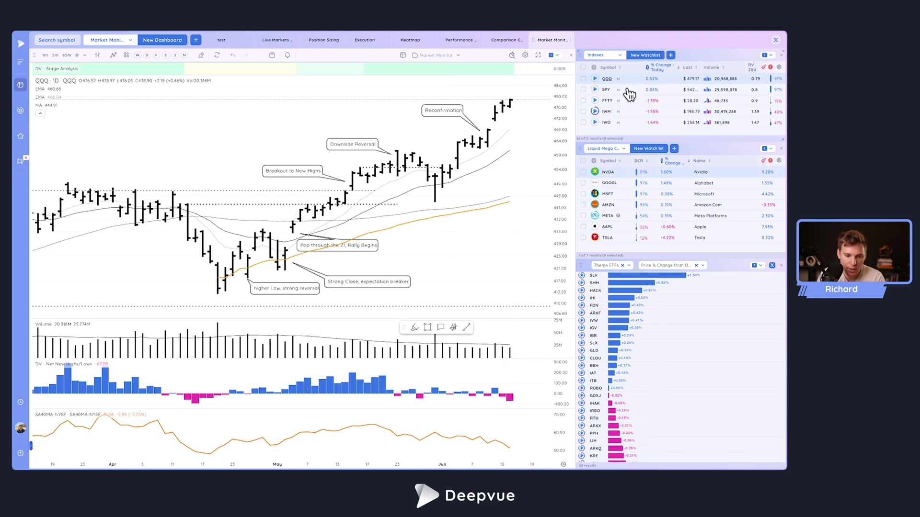
{"action": "scroll", "coordinate": [402, 246], "scroll_direction": "down", "scroll_amount": 3}
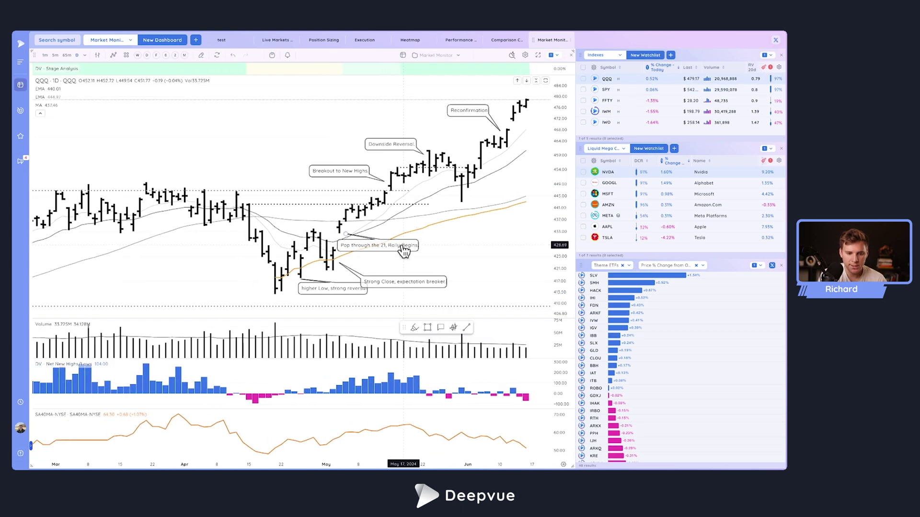
{"action": "scroll", "coordinate": [418, 219], "scroll_direction": "up", "scroll_amount": 2}
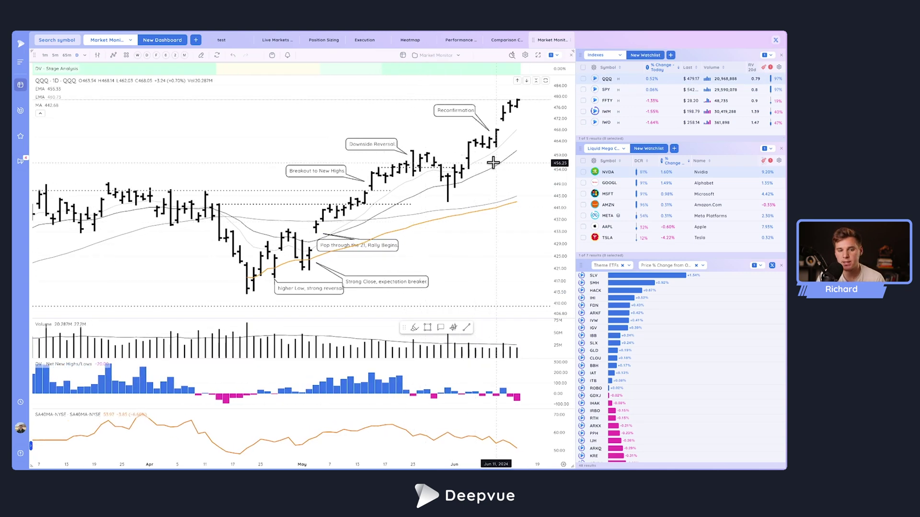
{"action": "left_click", "coordinate": [632, 91]}
{"action": "left_click", "coordinate": [630, 101]}
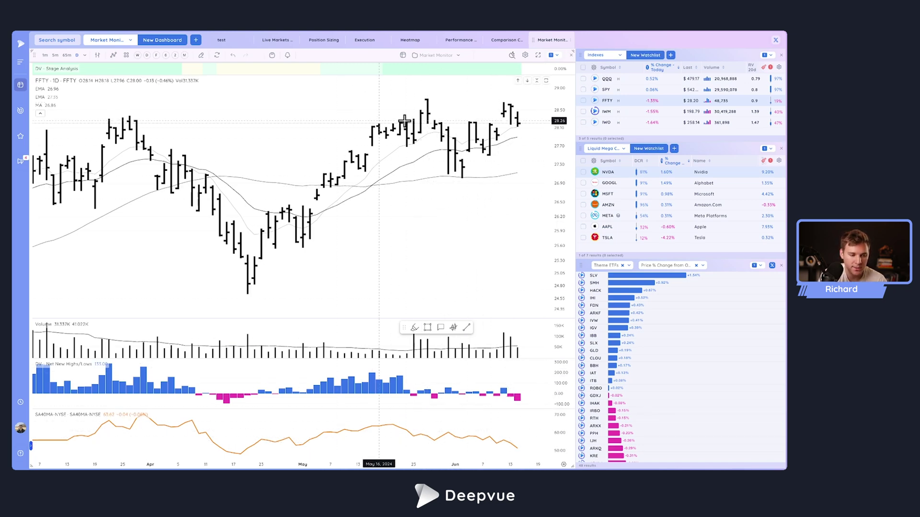
- Chart QQQ again from the Indexes watchlist to show its annotations
{"action": "left_click", "coordinate": [633, 79]}
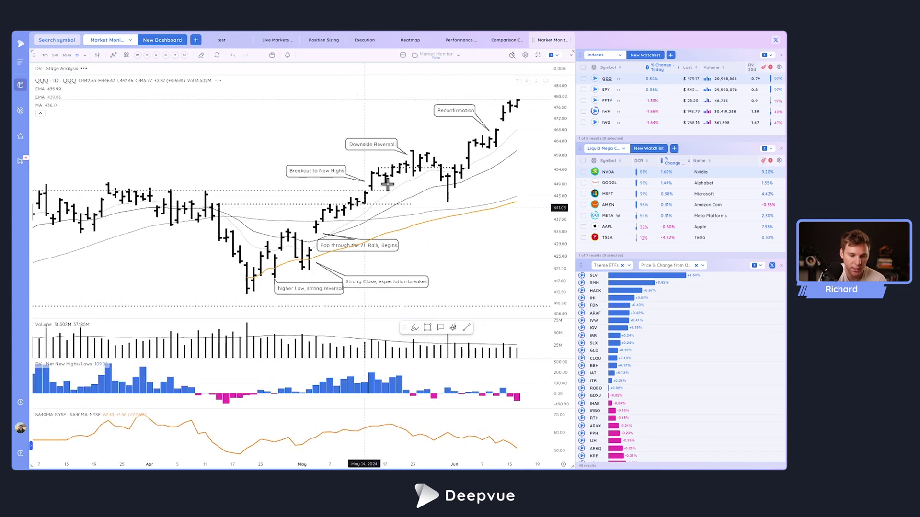